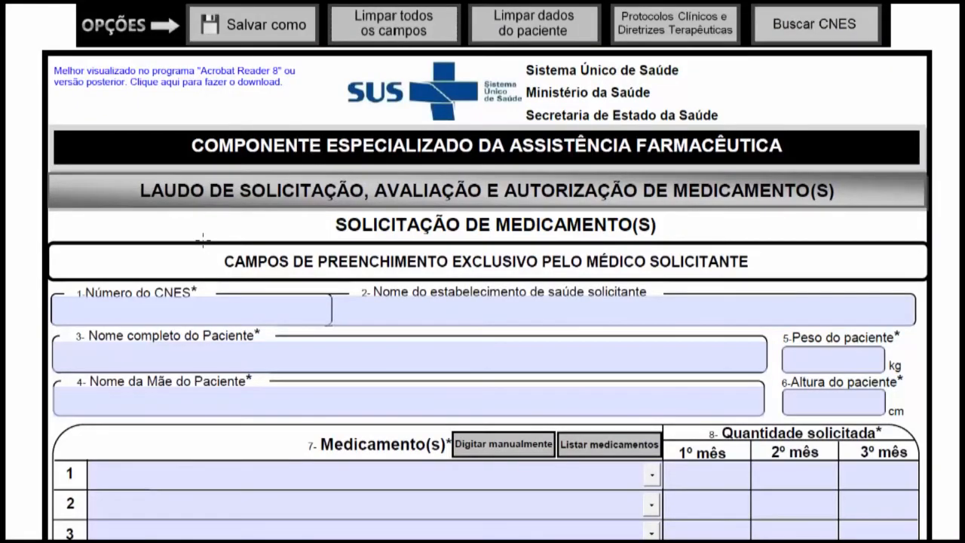
Enter CNES 2227916 and the establishment name Hospital São João.
{"action": "left_click", "coordinate": [189, 305]}
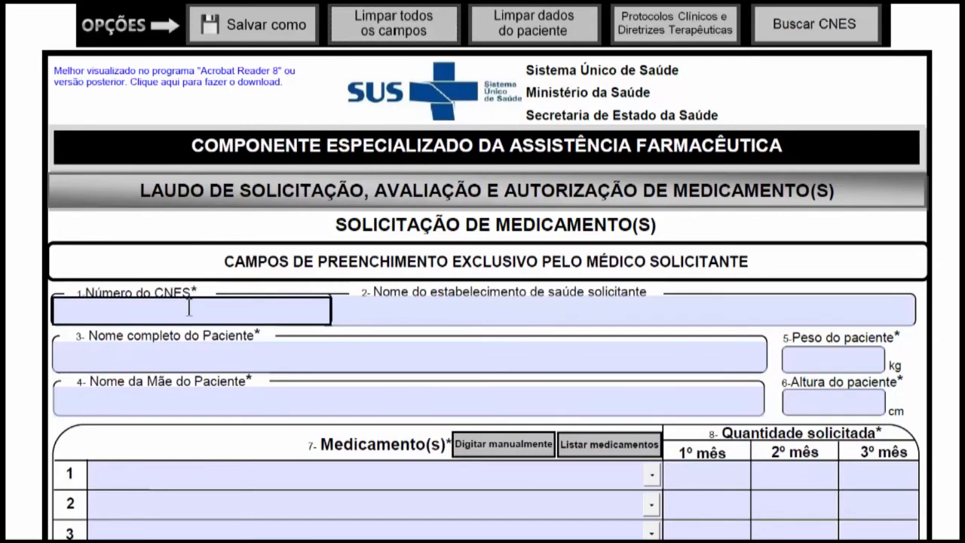
{"action": "type", "text": "2227916"}
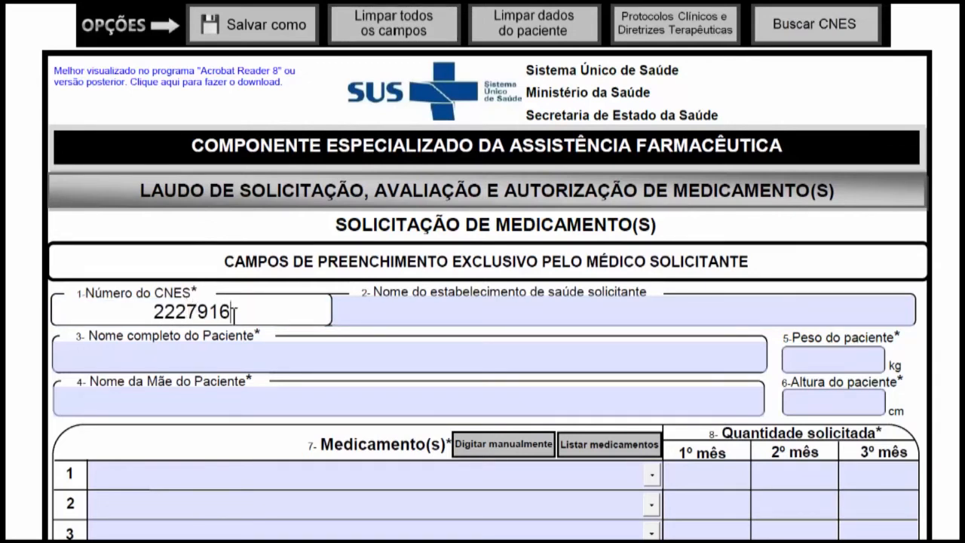
{"action": "left_click", "coordinate": [370, 305]}
{"action": "type", "text": "Hospital São Jo"}
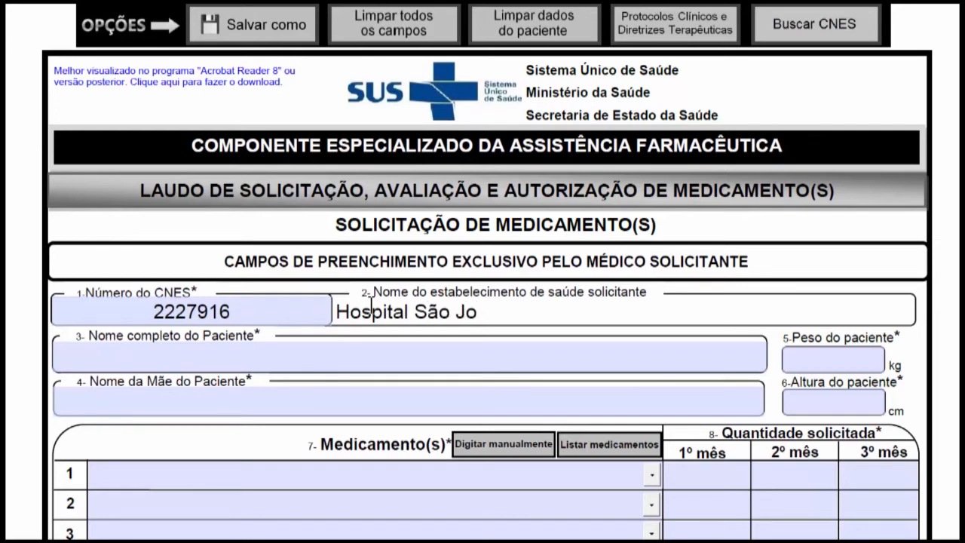
{"action": "type", "text": "ão"}
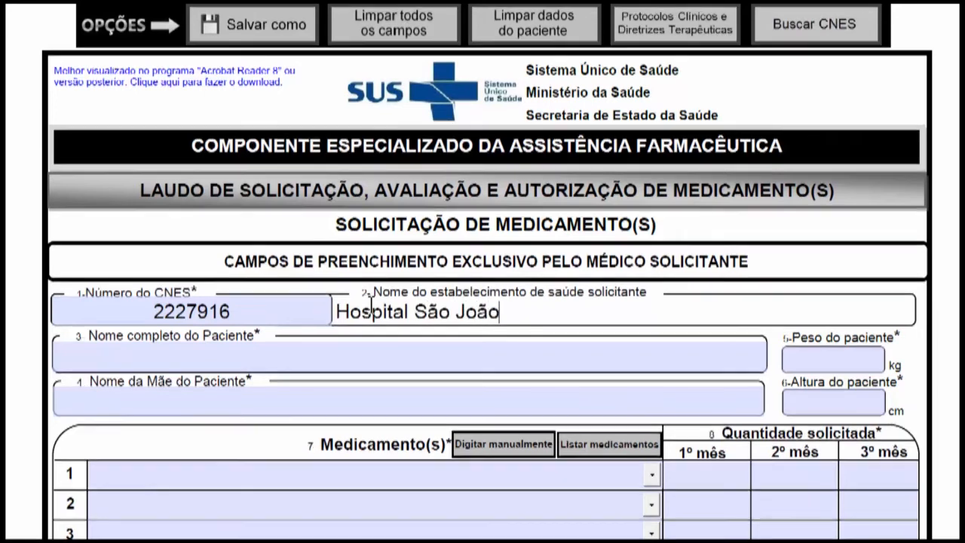
Fill in the patient's full name and the mother's full name.
{"action": "left_click", "coordinate": [361, 349]}
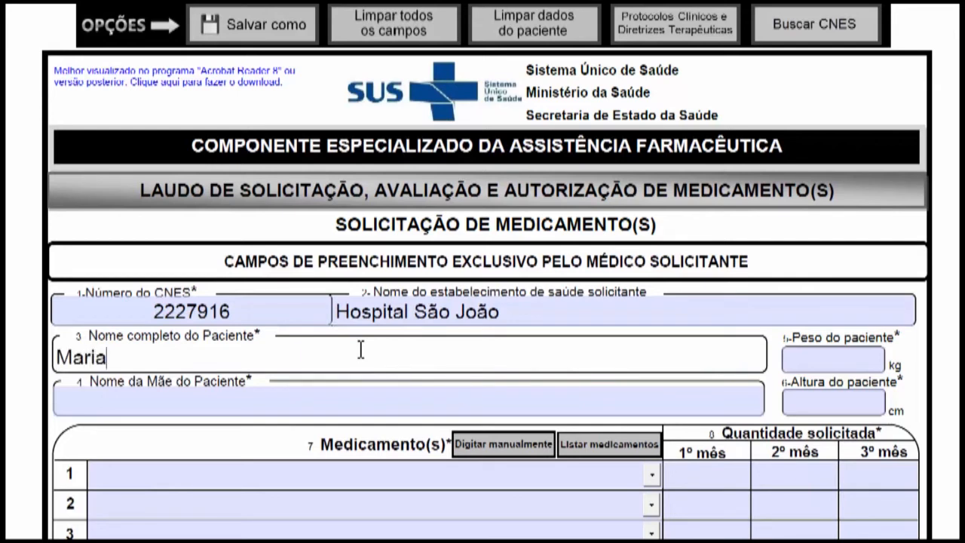
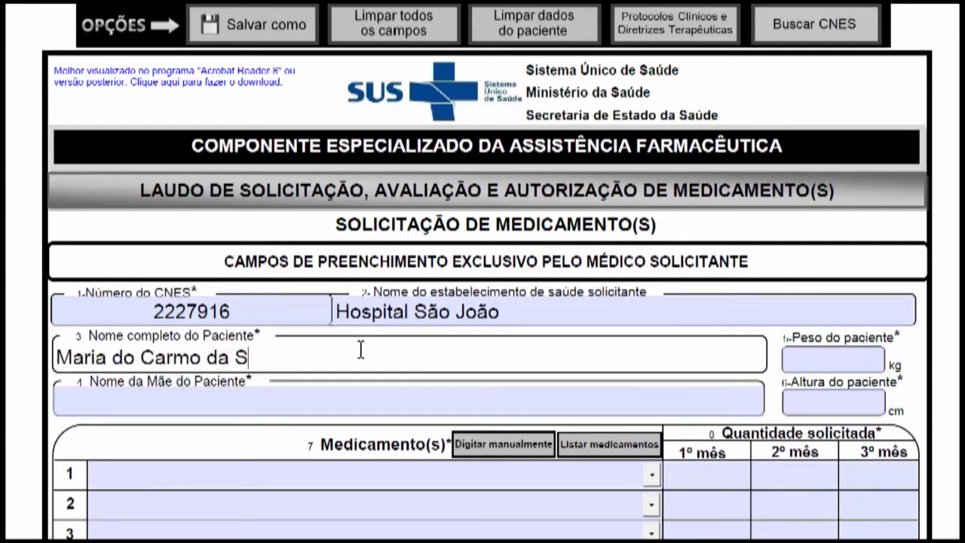
{"action": "left_click", "coordinate": [334, 390]}
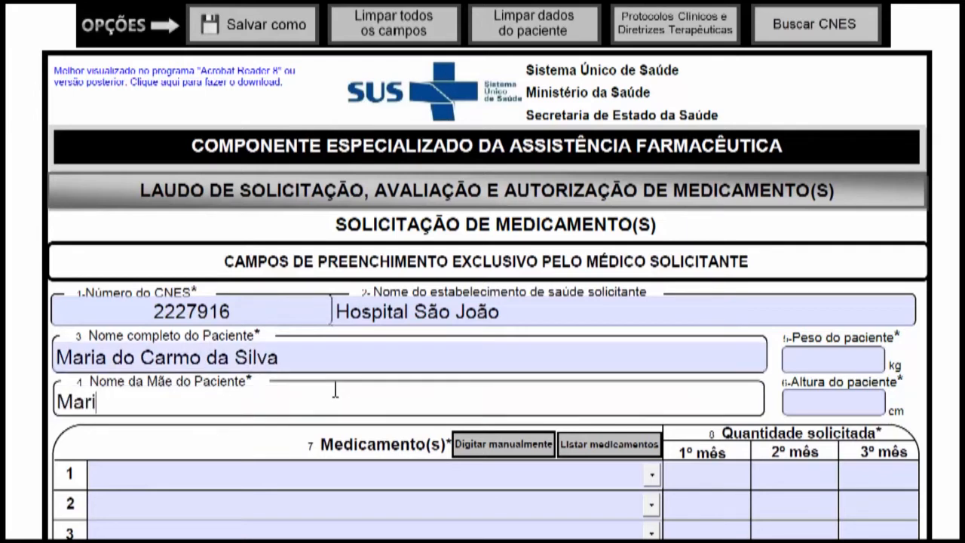
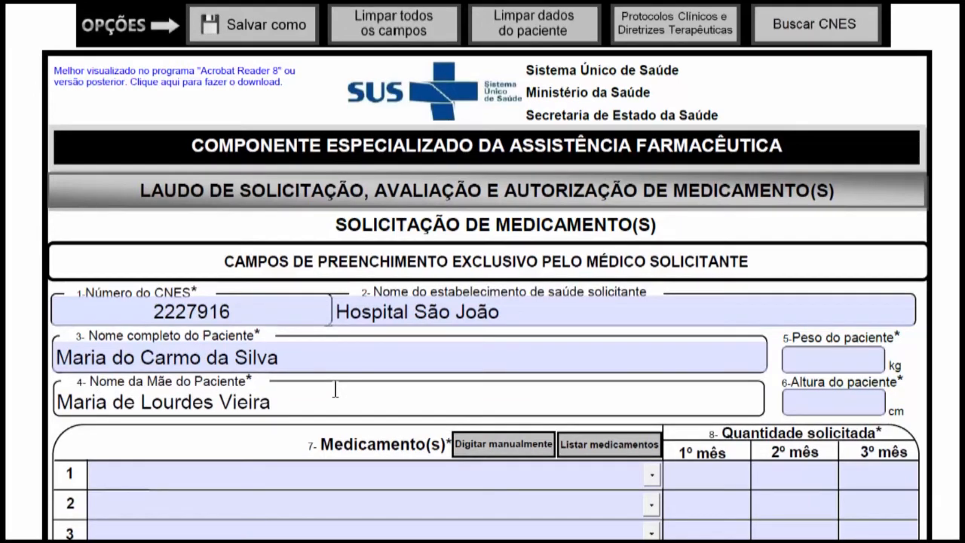
Record the patient's weight as 65 kg and height as 156 cm.
{"action": "left_click", "coordinate": [805, 361]}
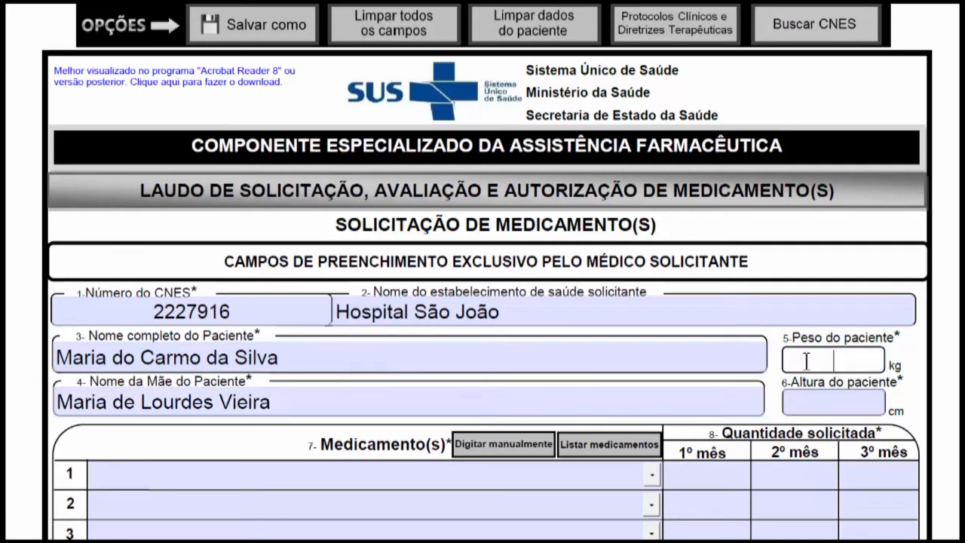
{"action": "type", "text": "65"}
{"action": "left_click", "coordinate": [818, 394]}
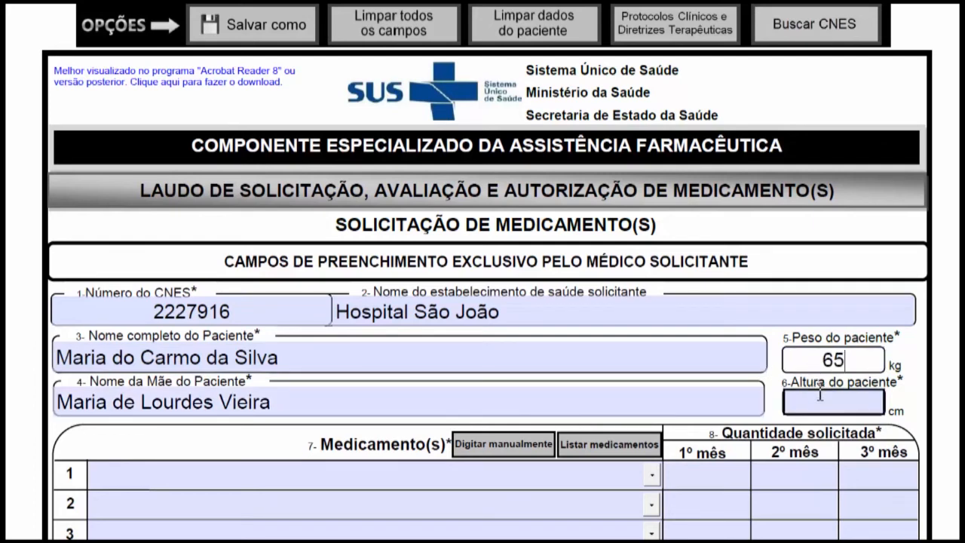
{"action": "type", "text": "156"}
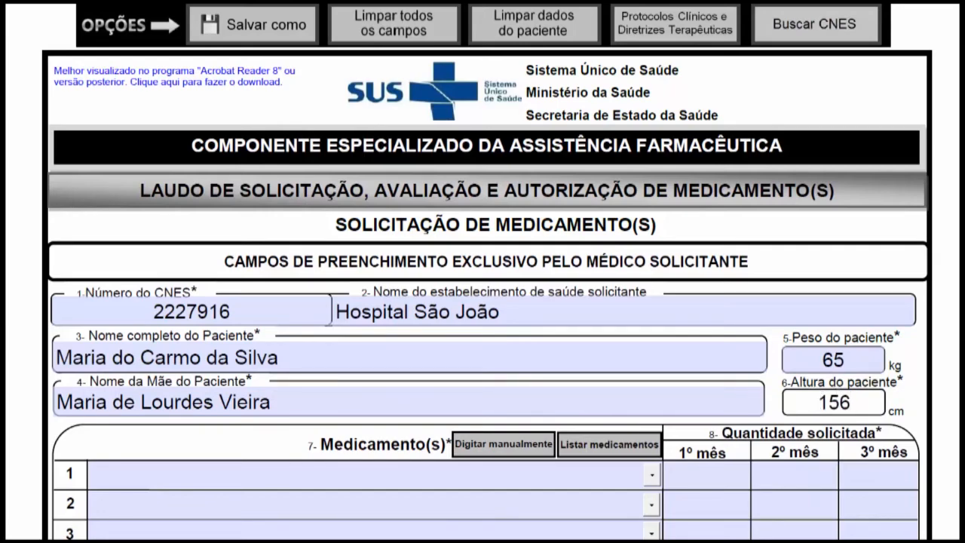
Choose Rivastigmina 1,5 mg (cápsula) from the row 1 Medicamento drug list.
{"action": "scroll", "coordinate": [483, 302], "scroll_direction": "down", "scroll_amount": 10}
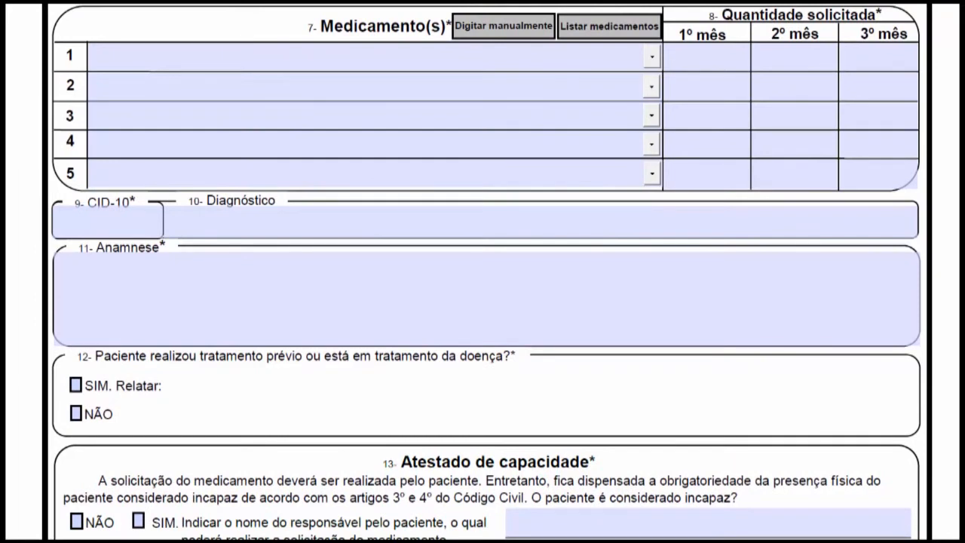
{"action": "left_click", "coordinate": [651, 60]}
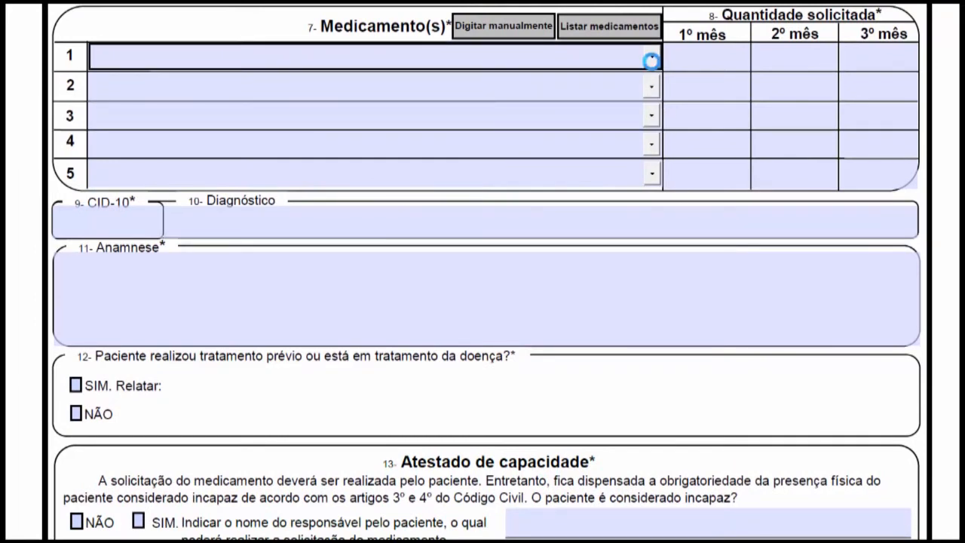
{"action": "scroll", "coordinate": [591, 114], "scroll_direction": "down", "scroll_amount": 1}
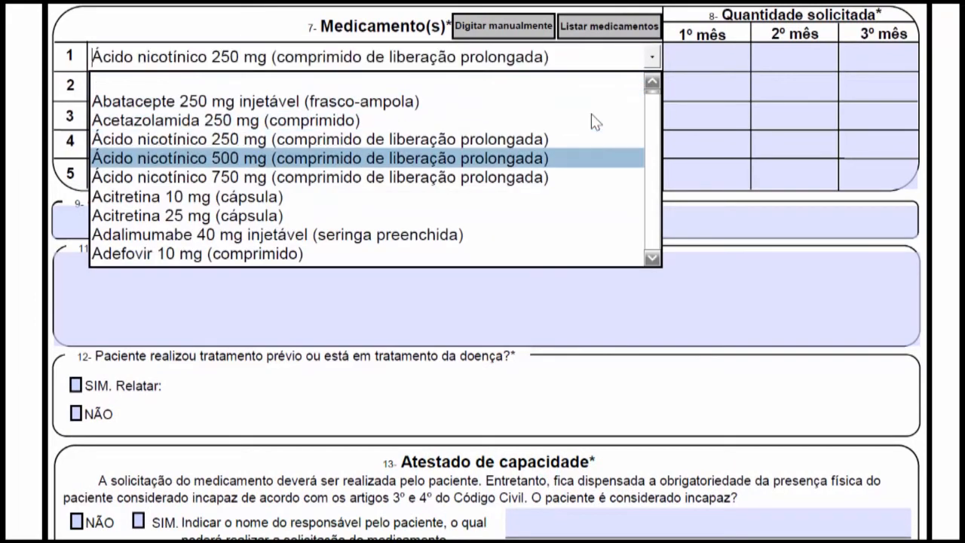
{"action": "key", "text": "Down"}
{"action": "key", "text": "Down"}
{"action": "key", "text": "Down"}
{"action": "key", "text": "Down"}
{"action": "key", "text": "Down"}
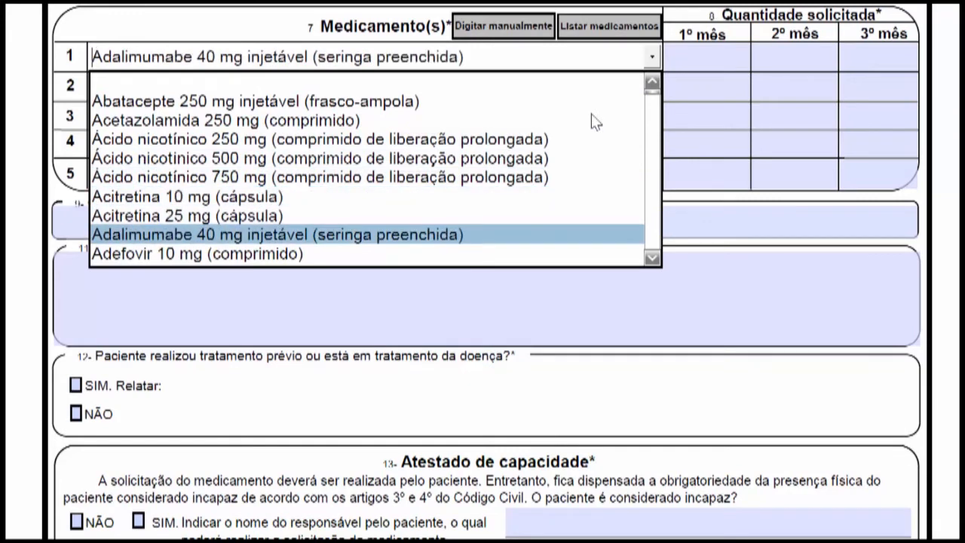
{"action": "key", "text": "Down"}
{"action": "key", "text": "Down"}
{"action": "key", "text": "Down"}
{"action": "key", "text": "Down"}
{"action": "key", "text": "Down"}
{"action": "key", "text": "Down"}
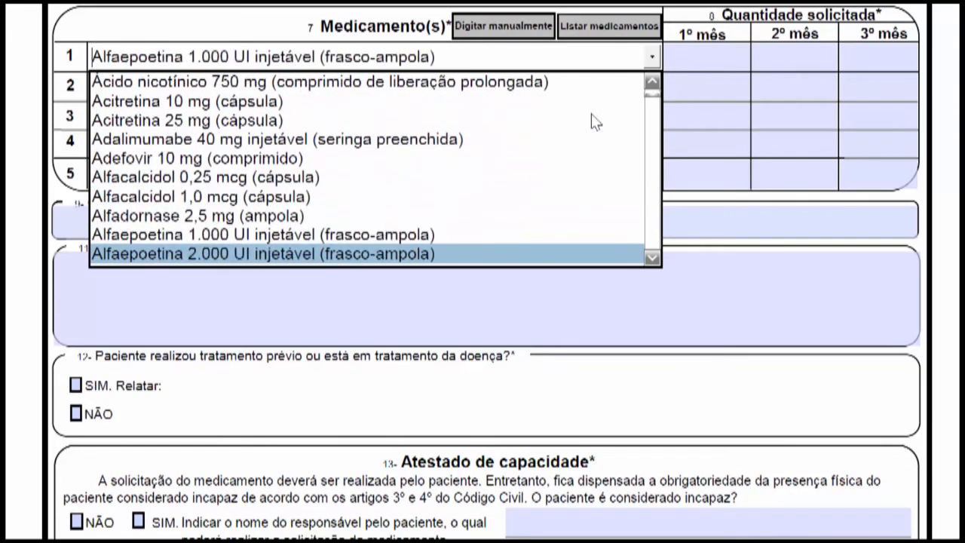
{"action": "key", "text": "Down"}
{"action": "key", "text": "Down"}
{"action": "key", "text": "Down"}
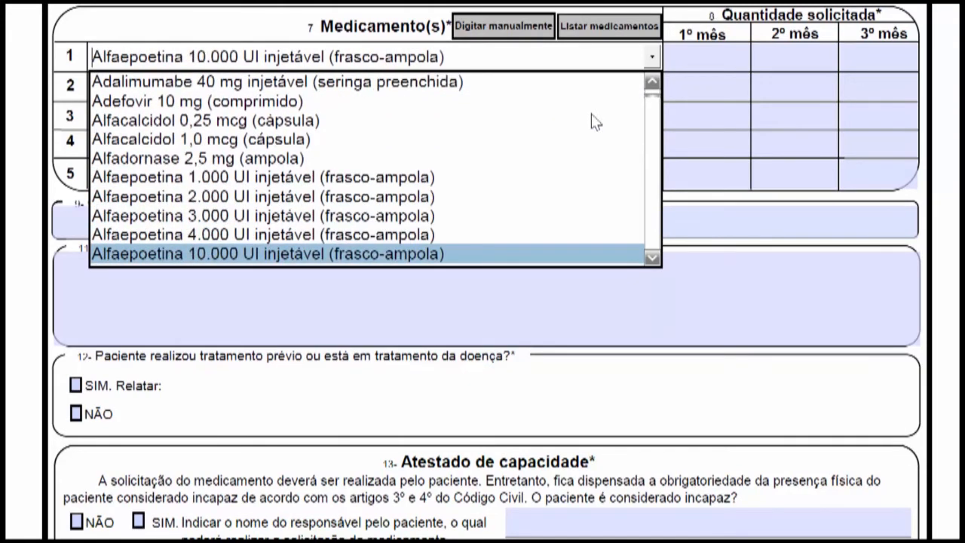
{"action": "key", "text": "Down"}
{"action": "key", "text": "Down"}
{"action": "key", "text": "Down"}
{"action": "key", "text": "Down"}
{"action": "key", "text": "r"}
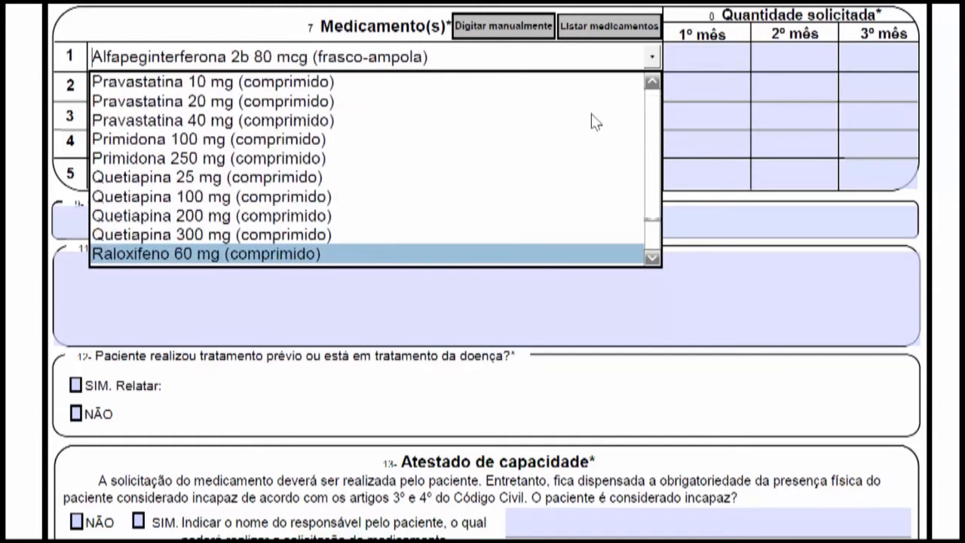
{"action": "key", "text": "Down"}
{"action": "key", "text": "Down"}
{"action": "key", "text": "Down"}
{"action": "key", "text": "Down"}
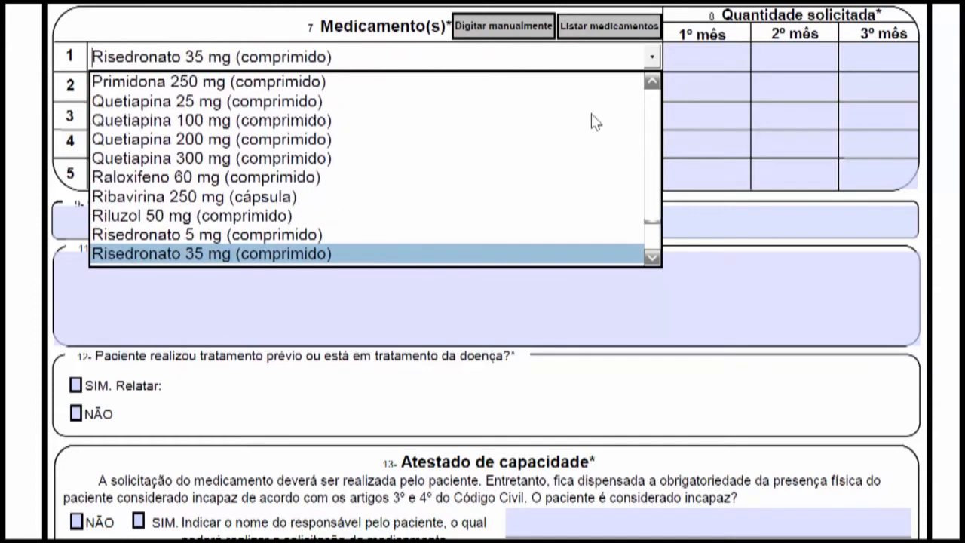
{"action": "key", "text": "Down"}
{"action": "key", "text": "Down"}
{"action": "key", "text": "Down"}
{"action": "key", "text": "Down"}
{"action": "key", "text": "Down"}
{"action": "key", "text": "Down"}
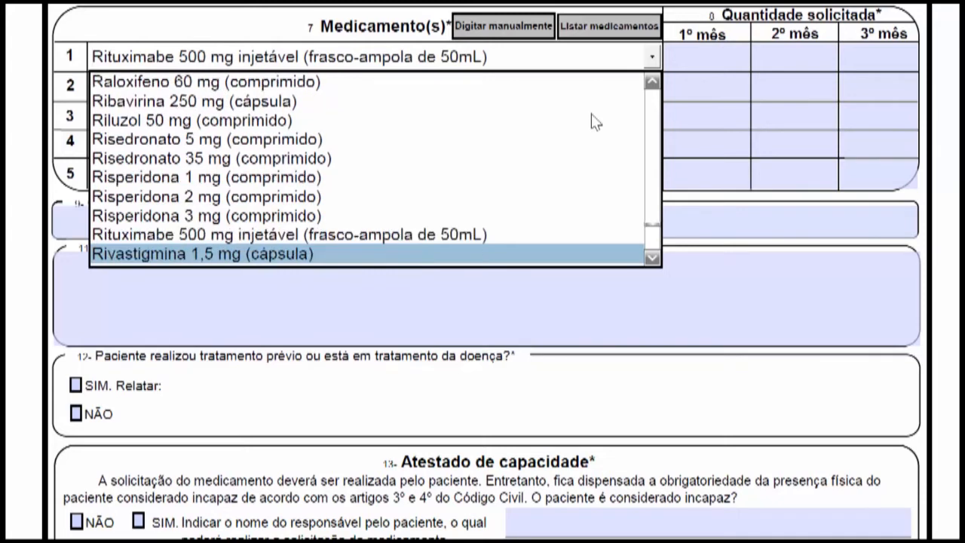
{"action": "key", "text": "Up"}
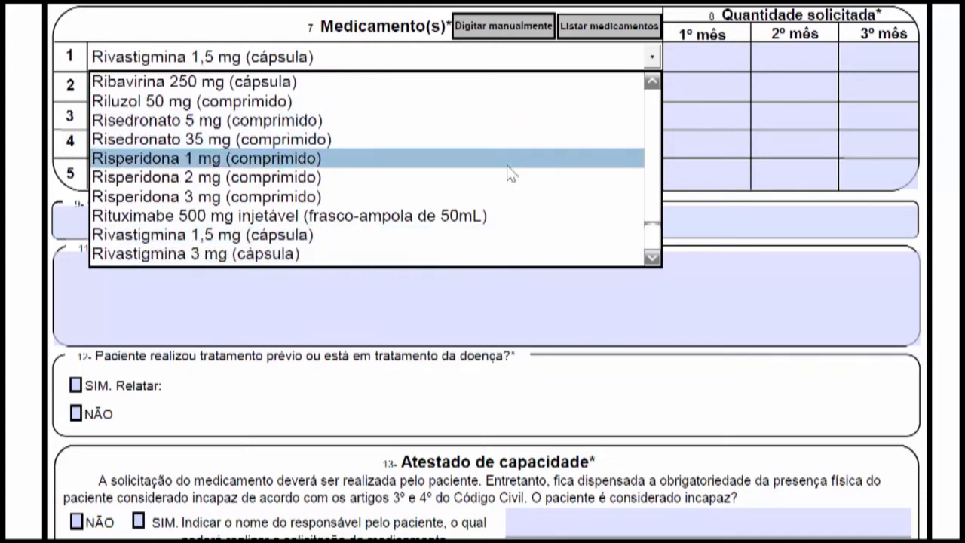
{"action": "left_click", "coordinate": [481, 234]}
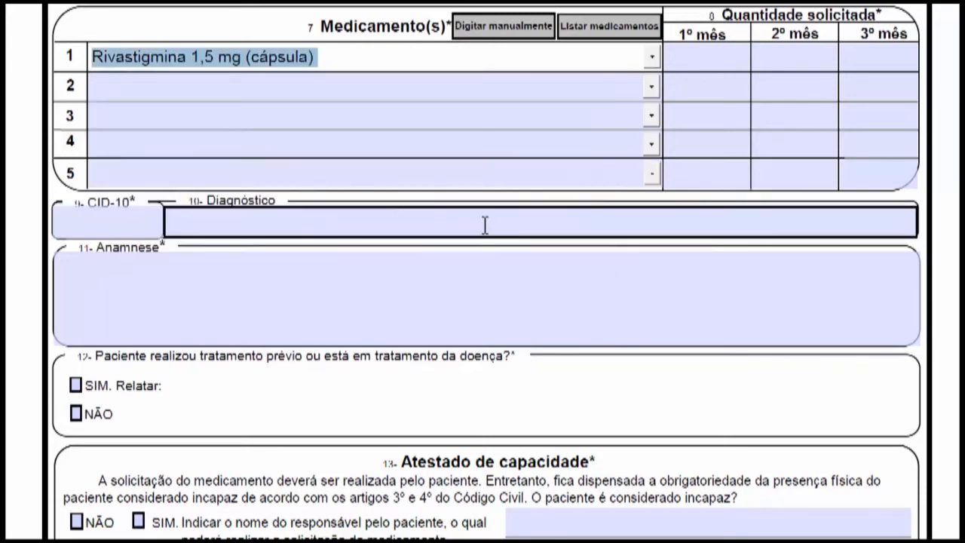
Enter a quantity of 60 for each of the three months in row 1.
{"action": "left_click", "coordinate": [685, 52]}
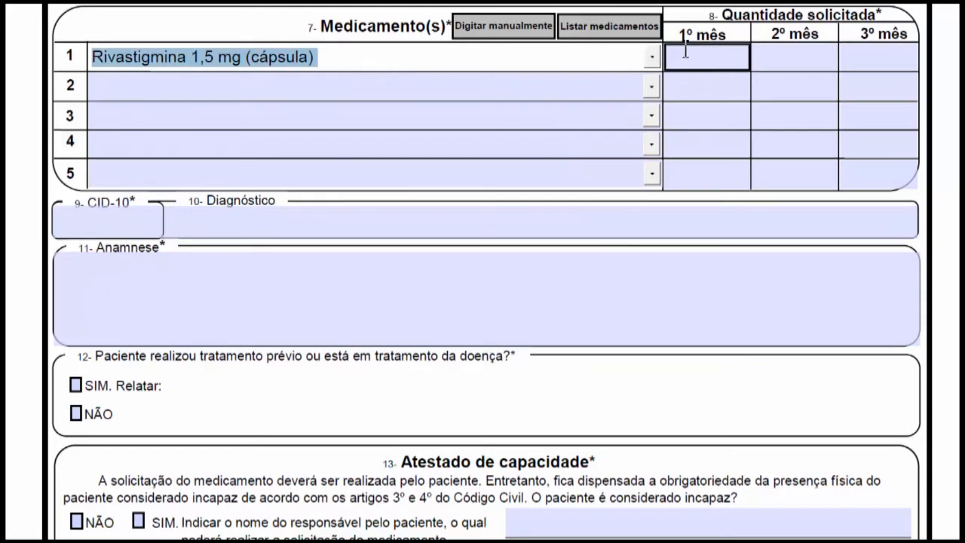
{"action": "type", "text": "60"}
{"action": "left_click", "coordinate": [760, 59]}
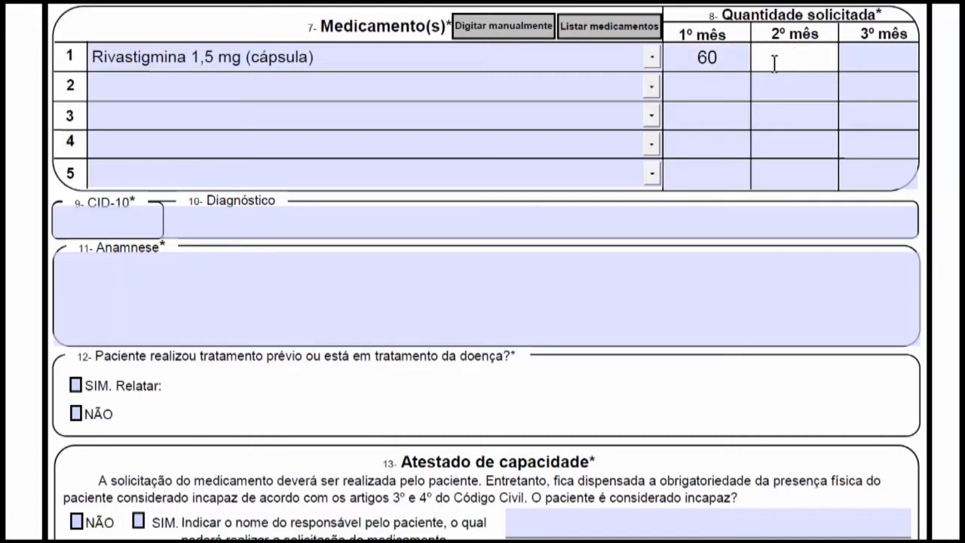
{"action": "type", "text": "60"}
{"action": "left_click", "coordinate": [851, 60]}
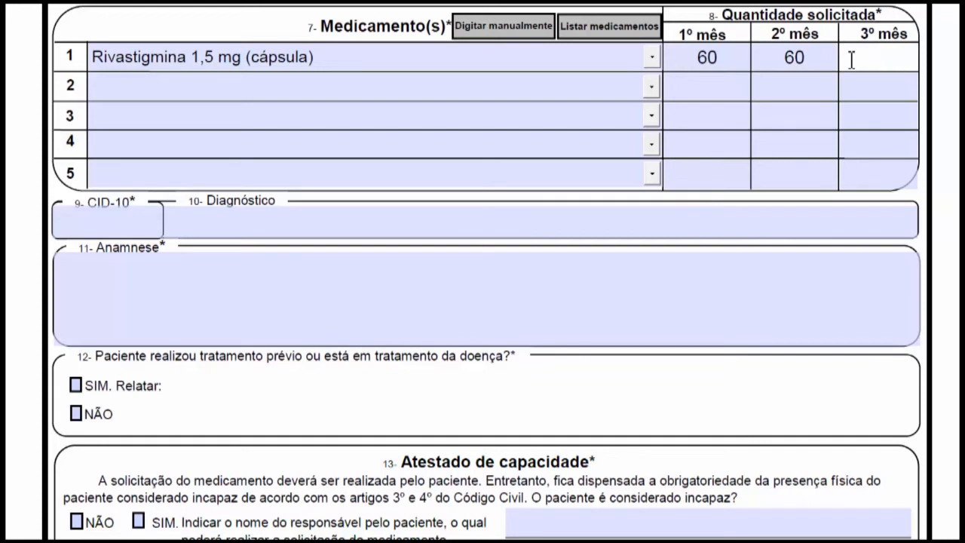
{"action": "type", "text": "60"}
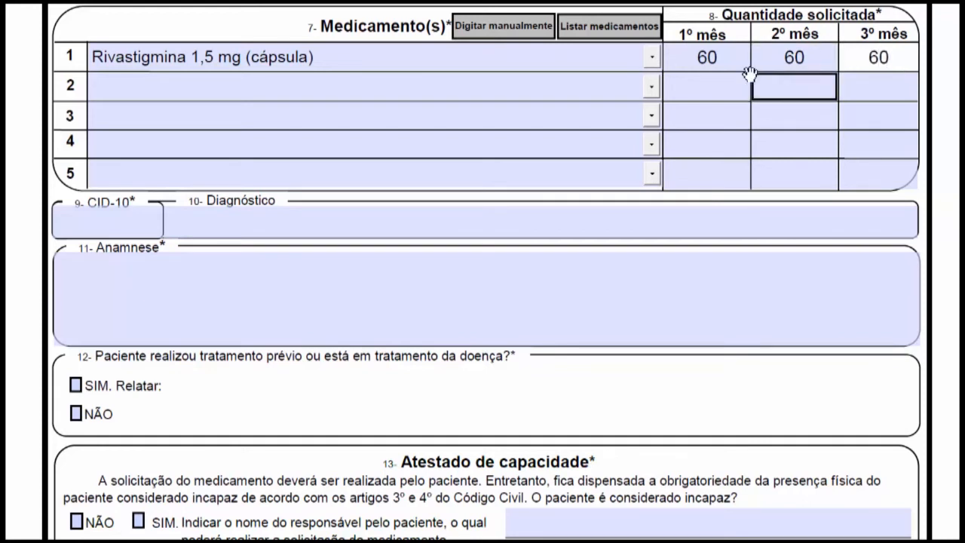
Set CID-10 to G30.0 and the diagnosis to Doença de Alzheimer.
{"action": "left_click", "coordinate": [132, 220]}
{"action": "type", "text": "G30."}
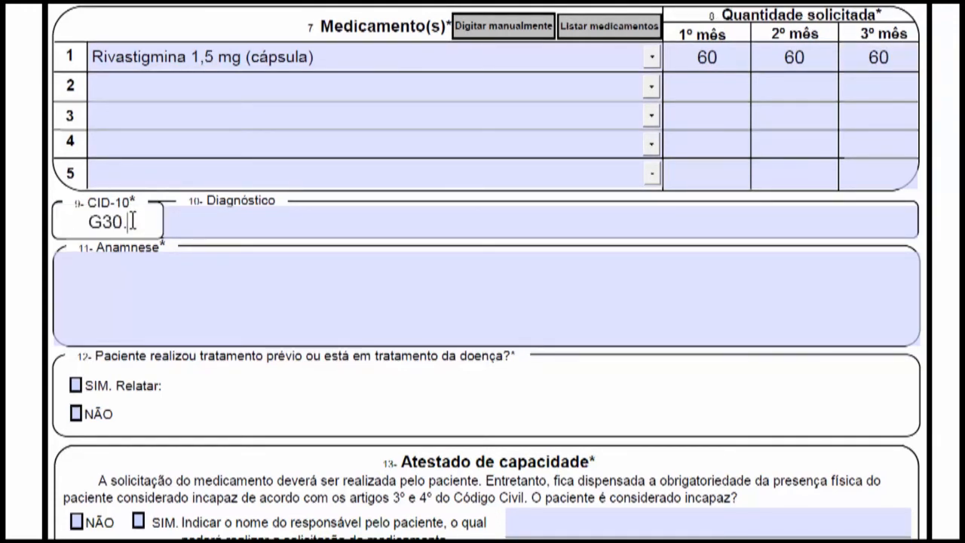
{"action": "type", "text": "0"}
{"action": "left_click", "coordinate": [189, 214]}
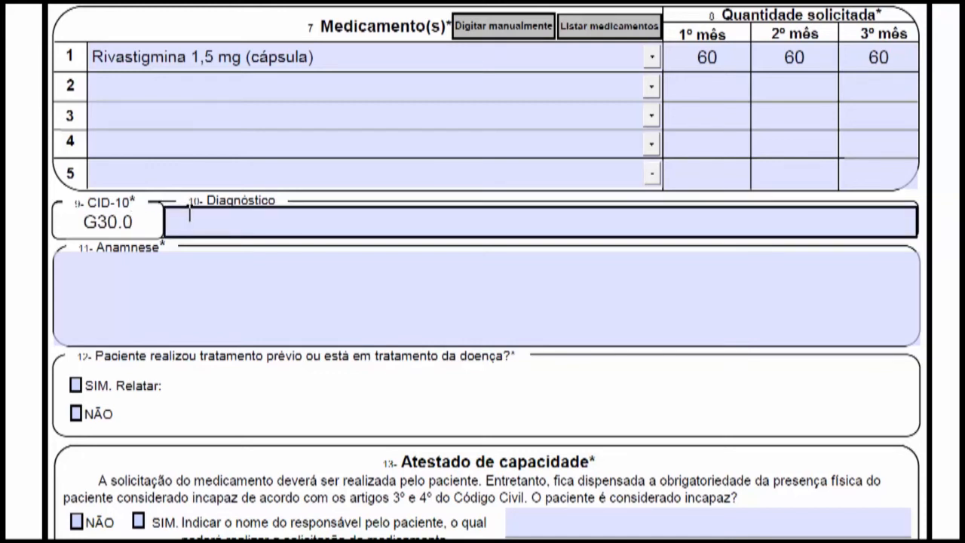
{"action": "type", "text": "Doe"}
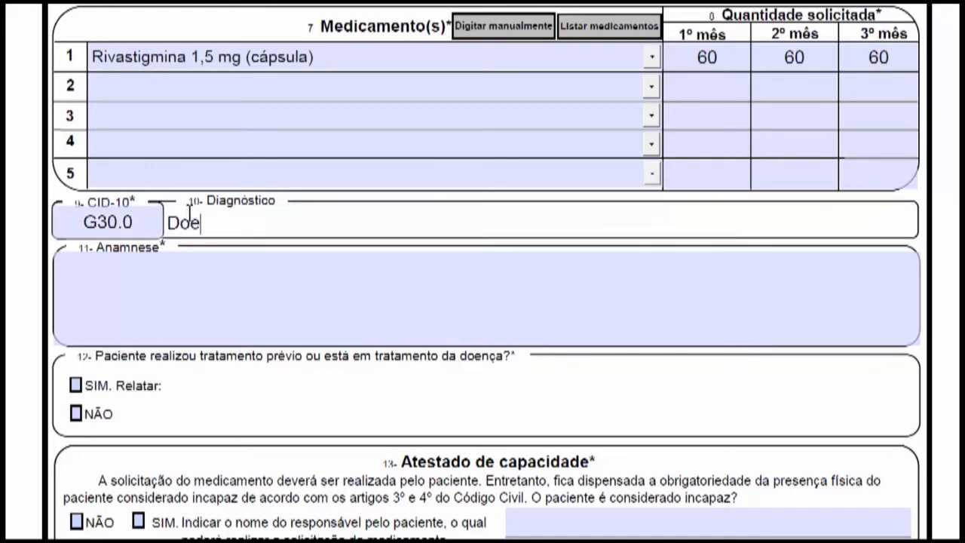
{"action": "type", "text": "nça de "}
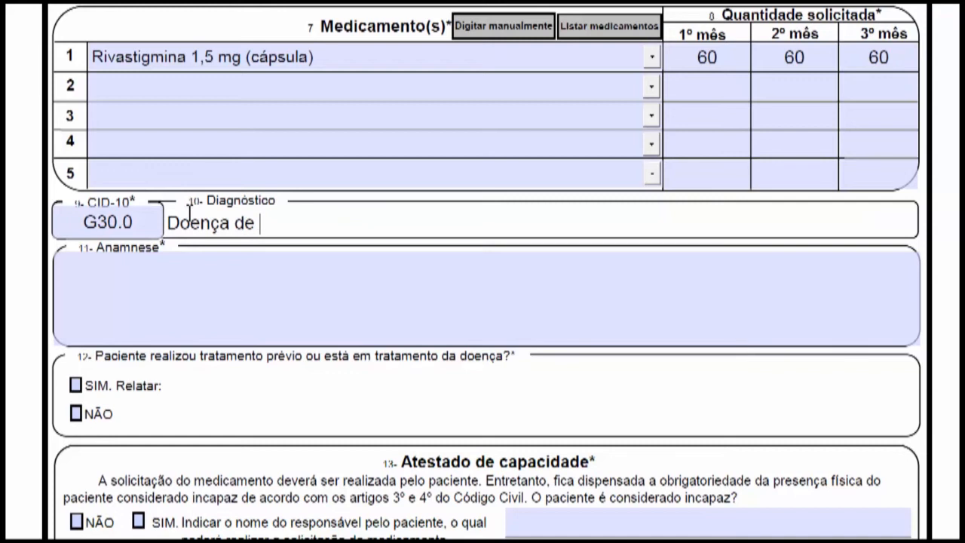
{"action": "type", "text": "Alzheimer"}
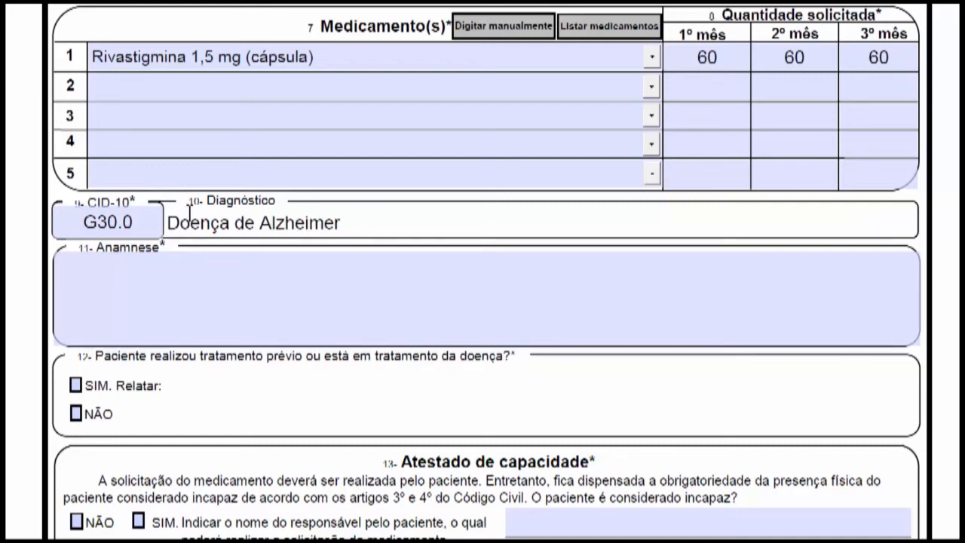
Write the anamnesis with Alzheimer symptoms over 4 years, MEEM = 16, CDR = 1, and tick NÃO for prior treatment.
{"action": "left_click", "coordinate": [188, 269]}
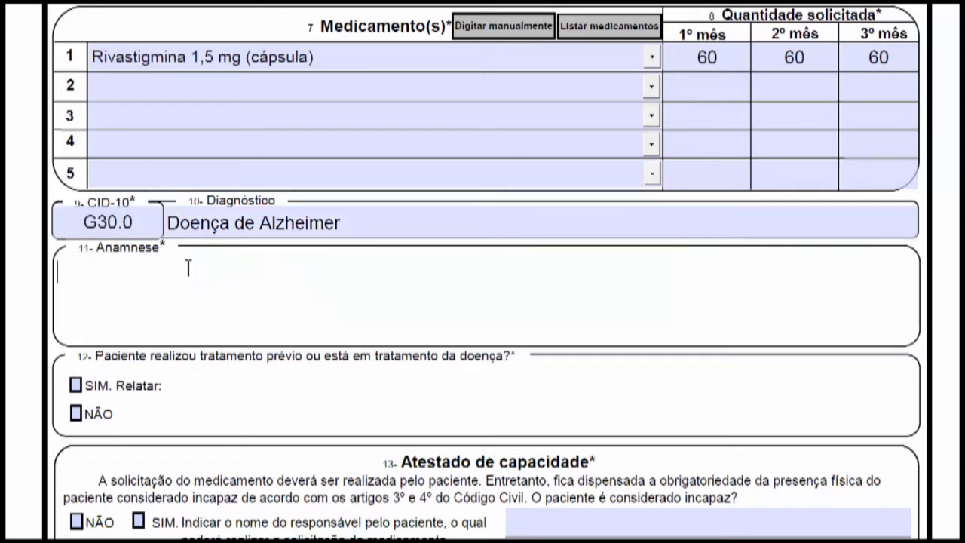
{"action": "type", "text": "Paciente com diagnóstico de Doença de Alzhei"}
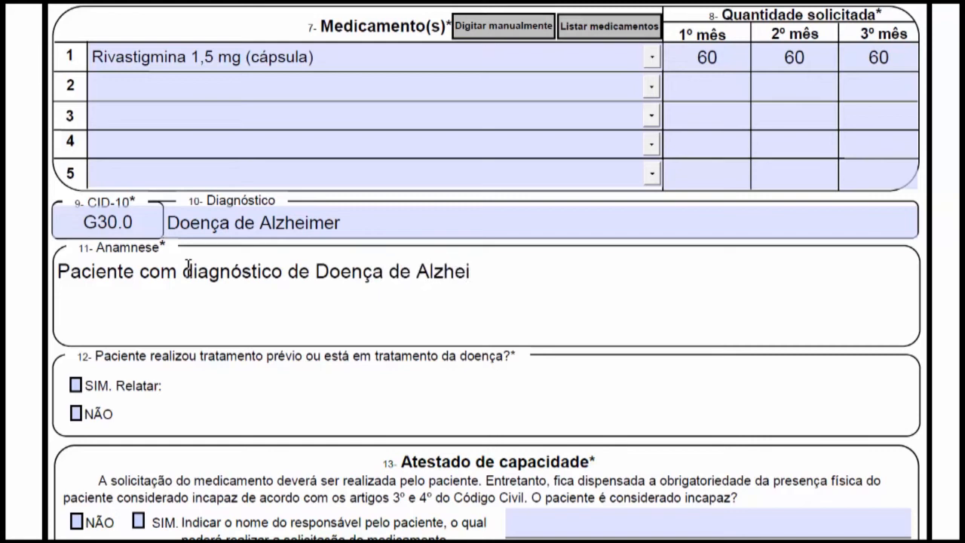
{"action": "type", "text": "mer e com sintoma"}
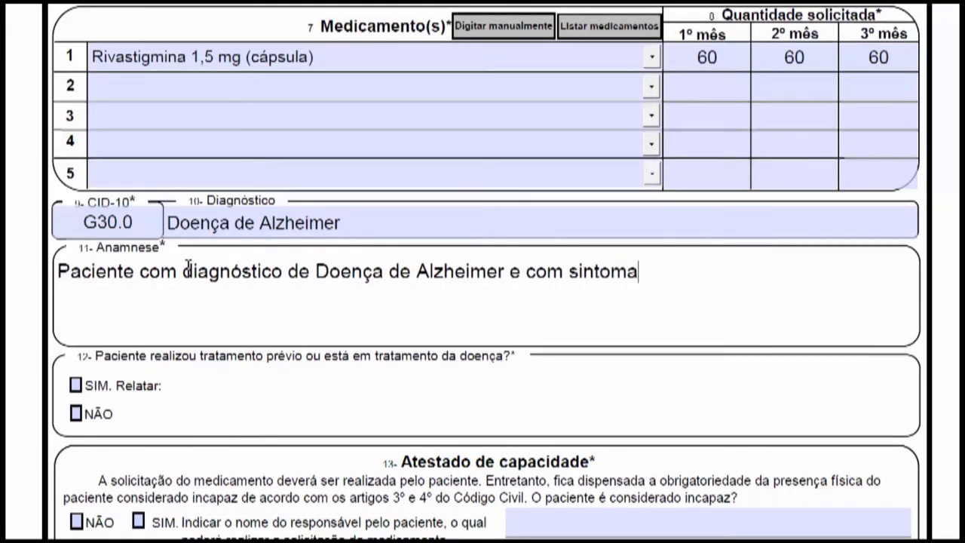
{"action": "type", "text": "s há mais de "}
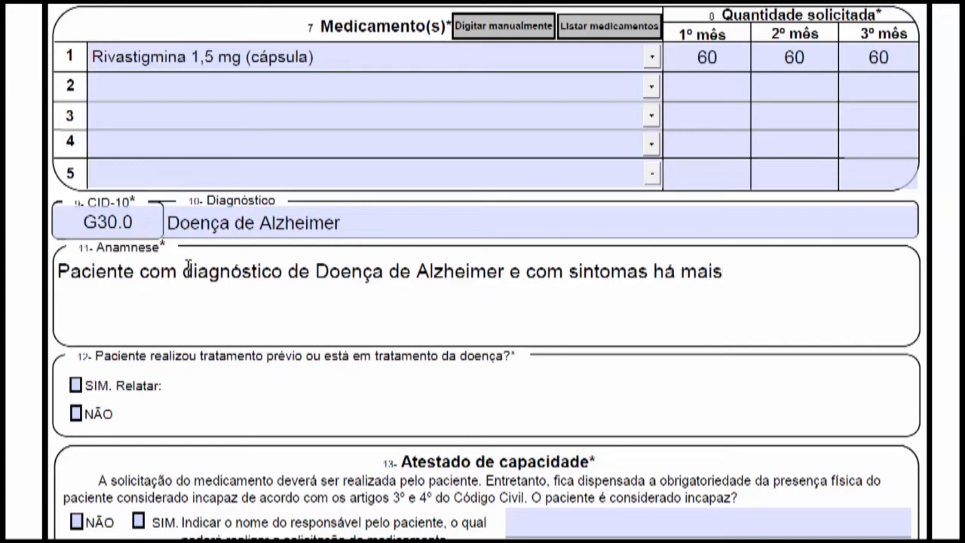
{"action": "type", "text": "4"}
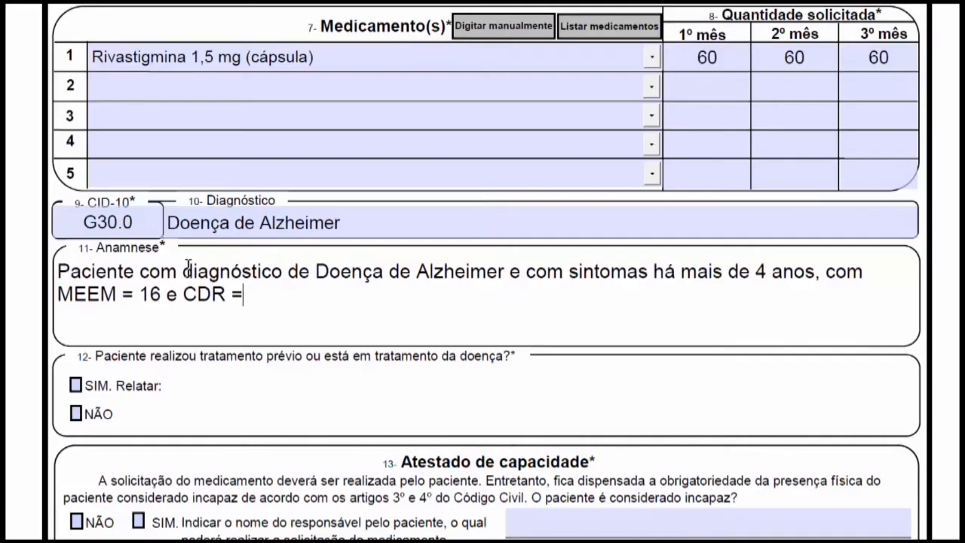
{"action": "type", "text": "16 e CDR = 1."}
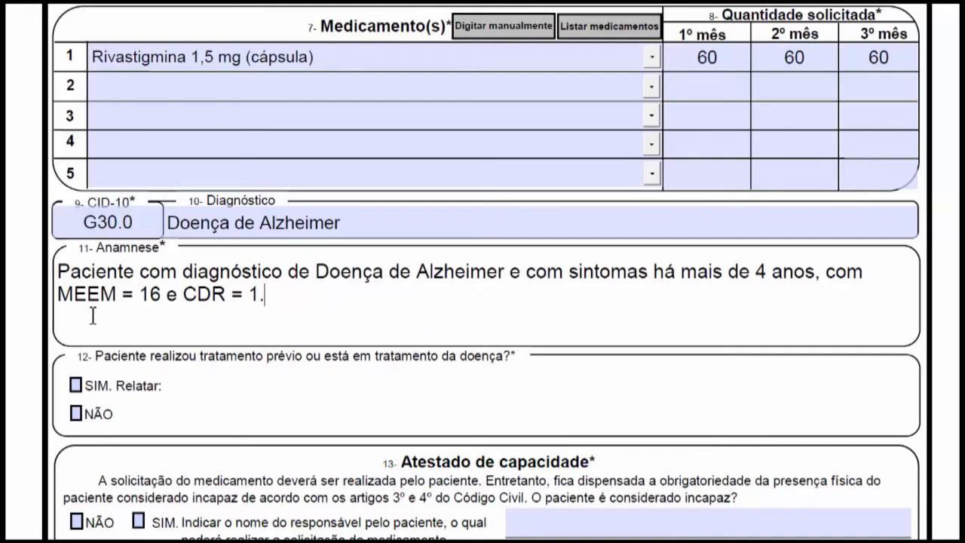
{"action": "left_click", "coordinate": [76, 414]}
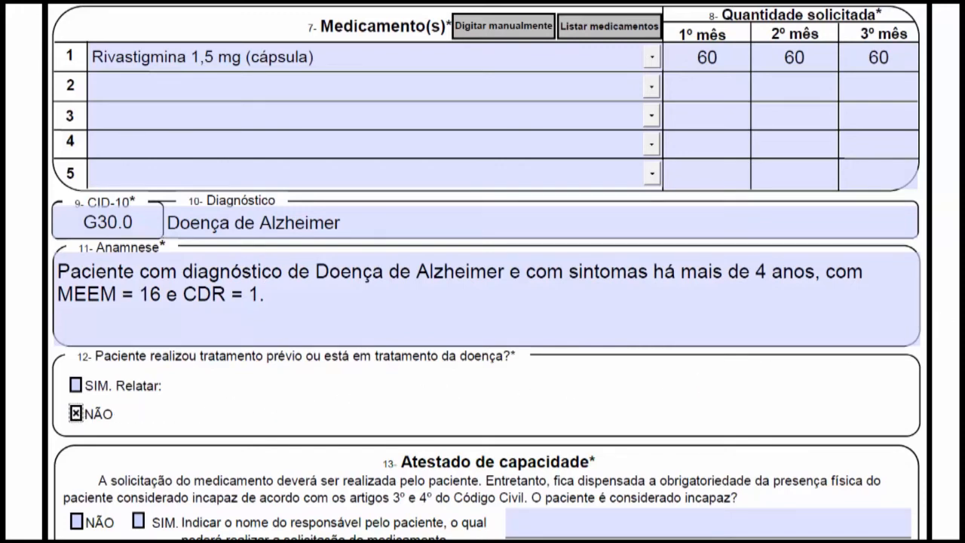
Enter the responsible person's full name in the Atestado de capacidade section.
{"action": "scroll", "coordinate": [858, 411], "scroll_direction": "down", "scroll_amount": 10}
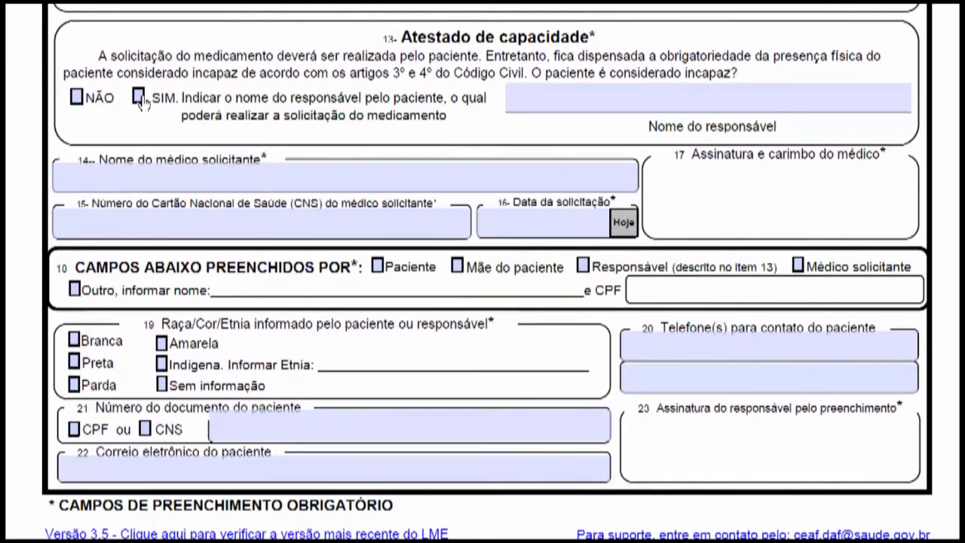
{"action": "left_click", "coordinate": [530, 103]}
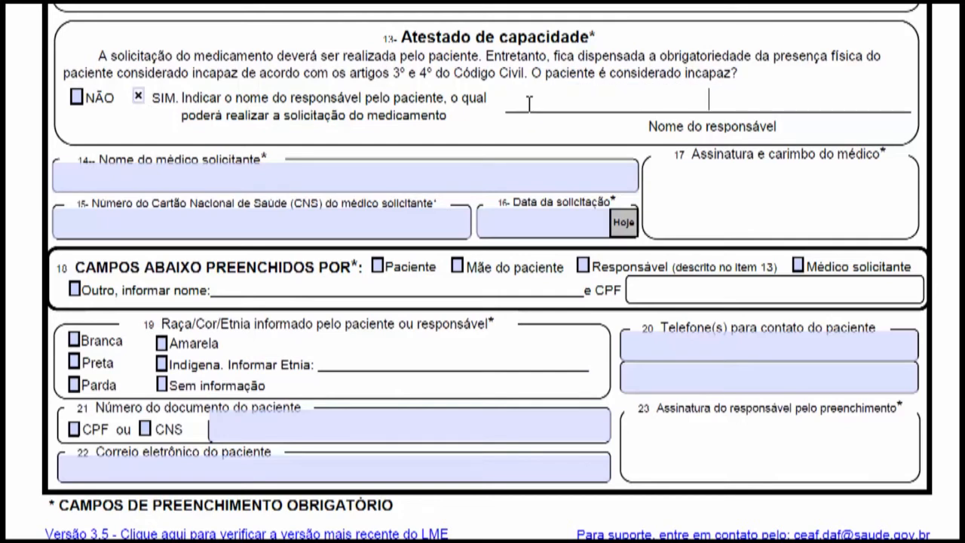
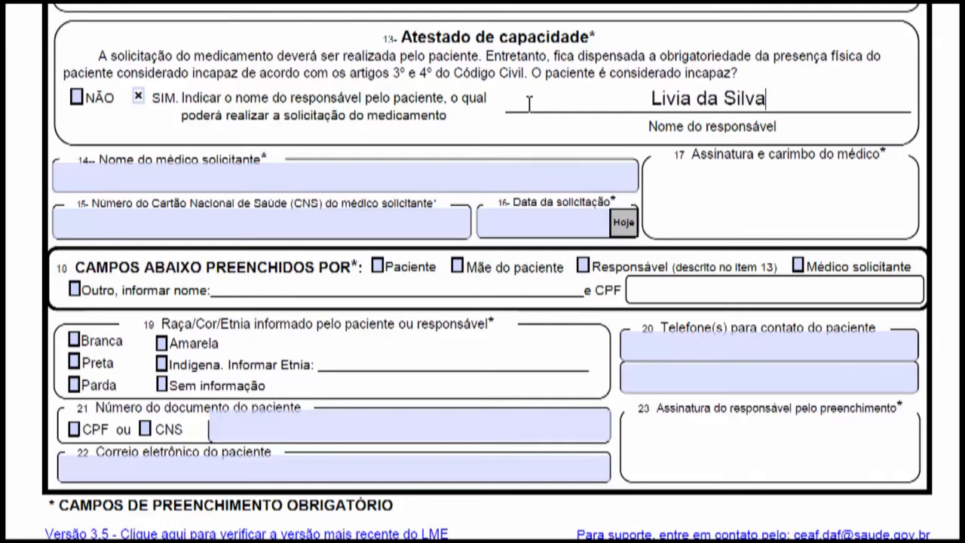
Enter the requesting doctor's name and CNS card number, and date the request 03/12/2015.
{"action": "left_click", "coordinate": [282, 181]}
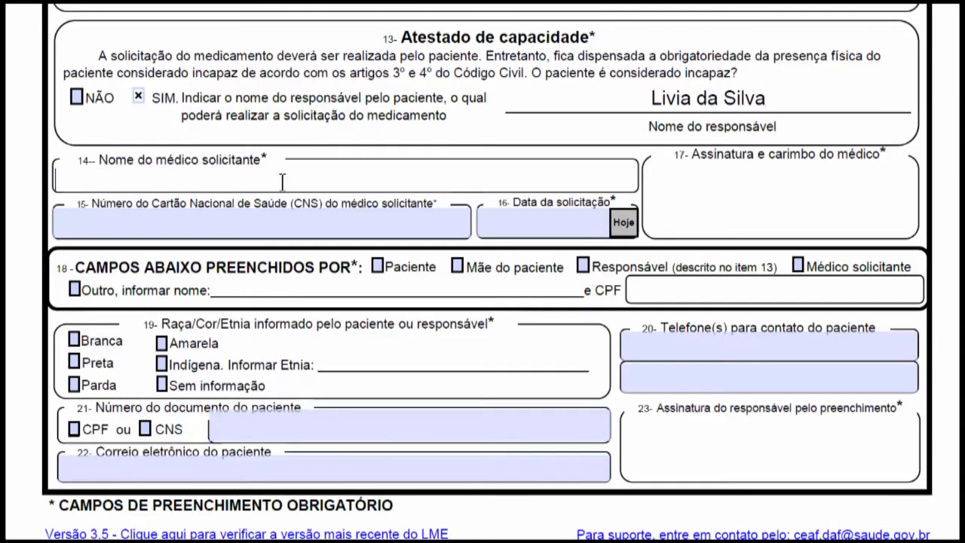
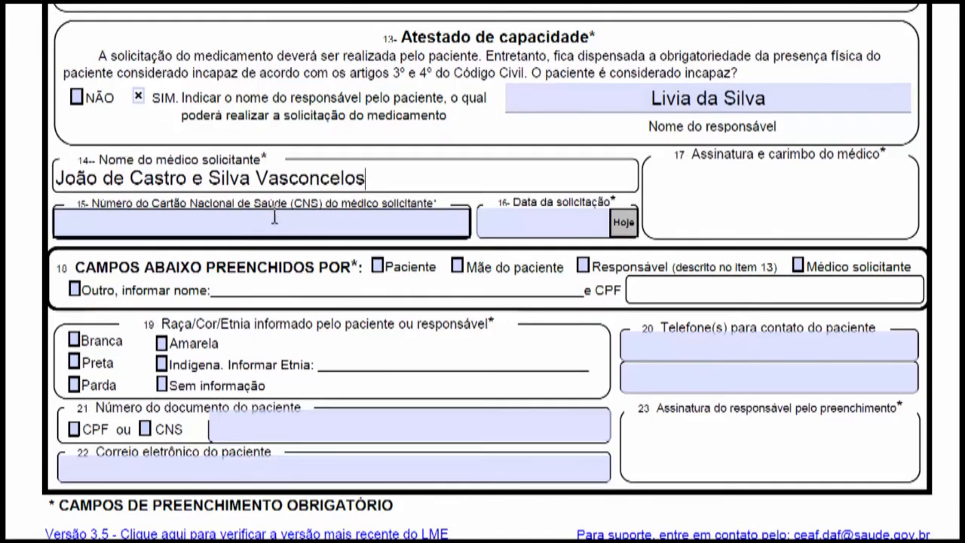
{"action": "left_click", "coordinate": [274, 219]}
{"action": "type", "text": "8"}
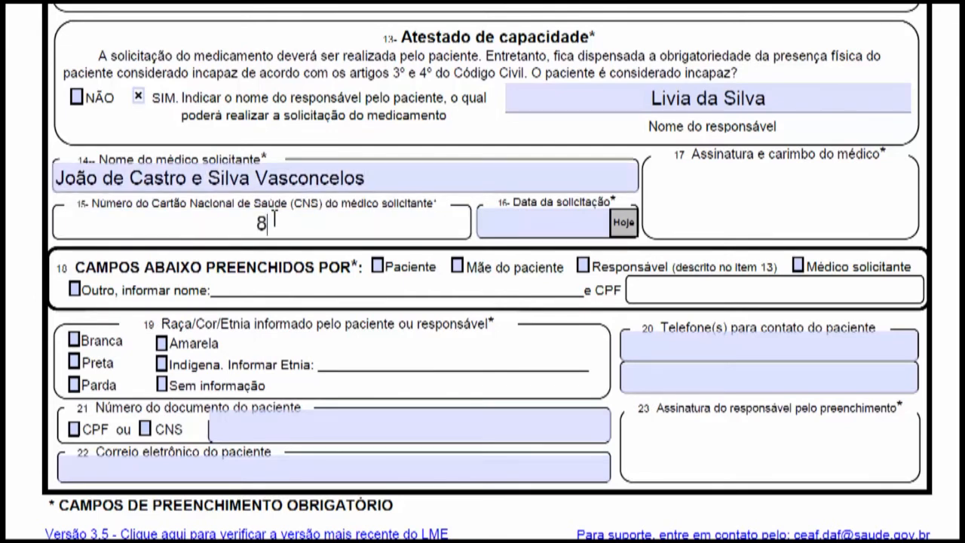
{"action": "type", "text": "98.8"}
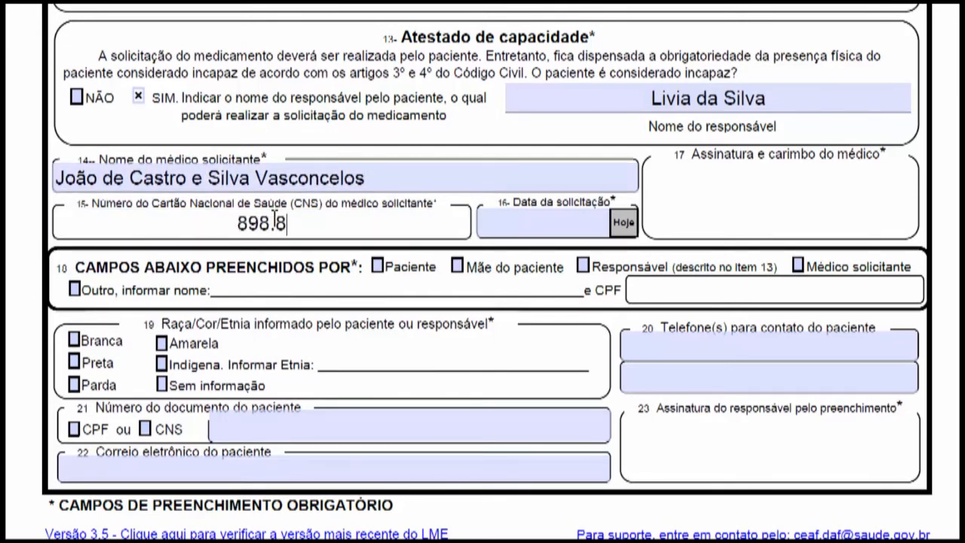
{"action": "type", "text": "98.000"}
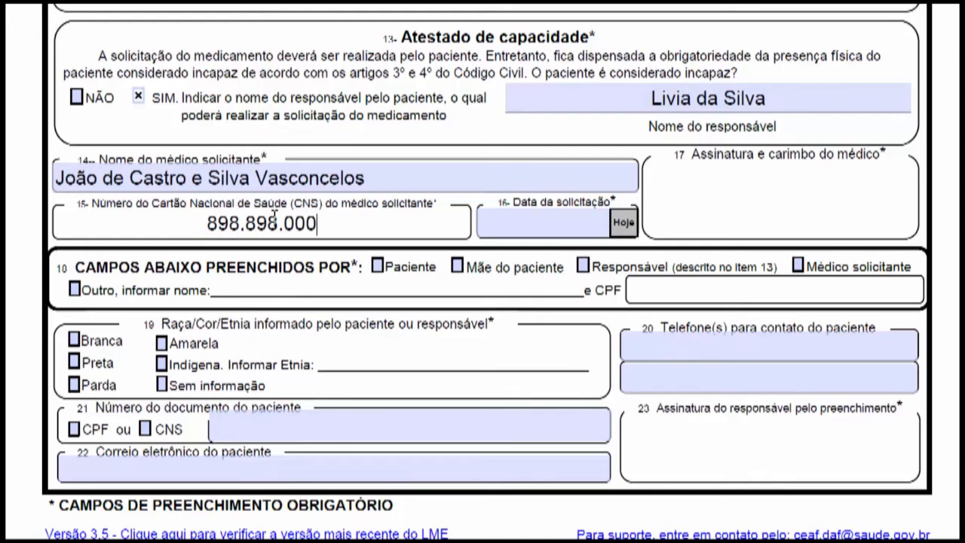
{"action": "type", "text": ".898.000"}
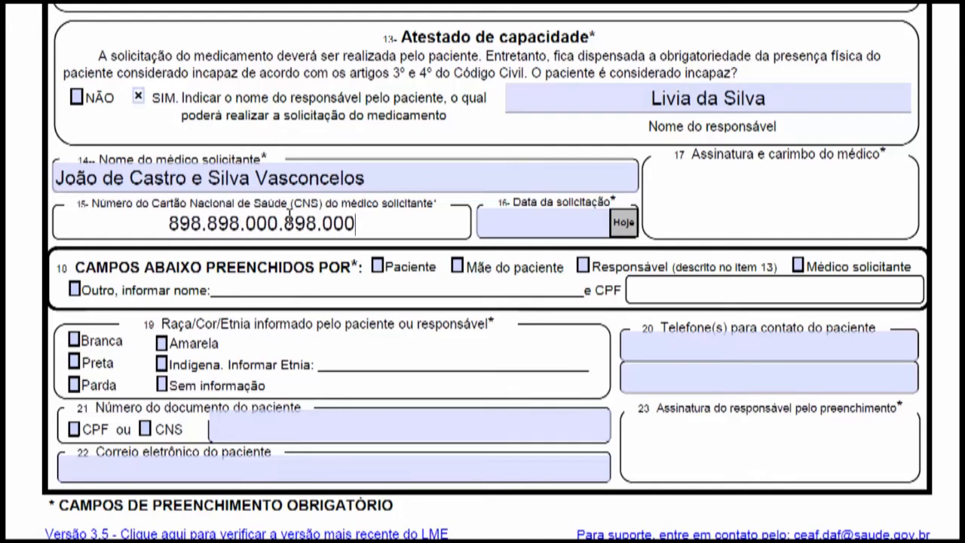
{"action": "left_click", "coordinate": [518, 220]}
{"action": "type", "text": "03/1"}
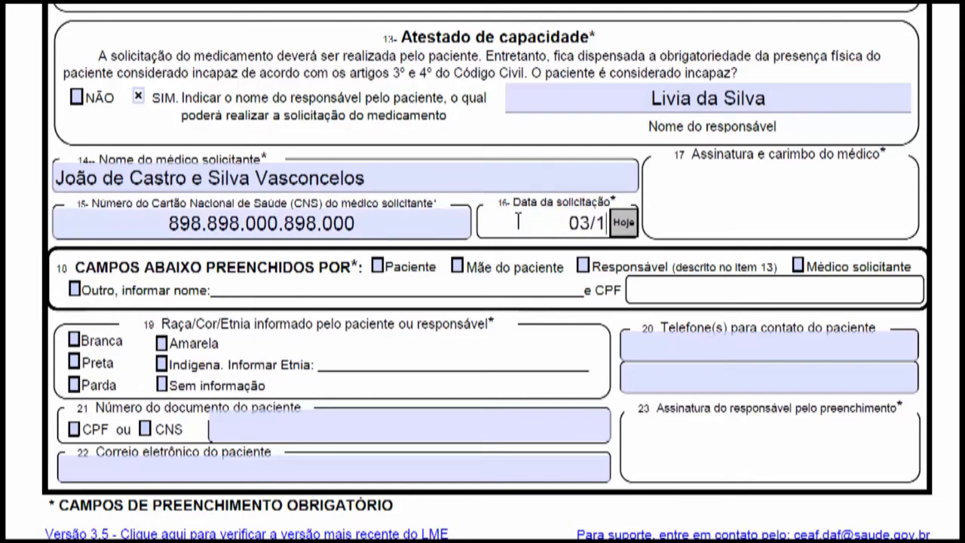
{"action": "type", "text": "2/20"}
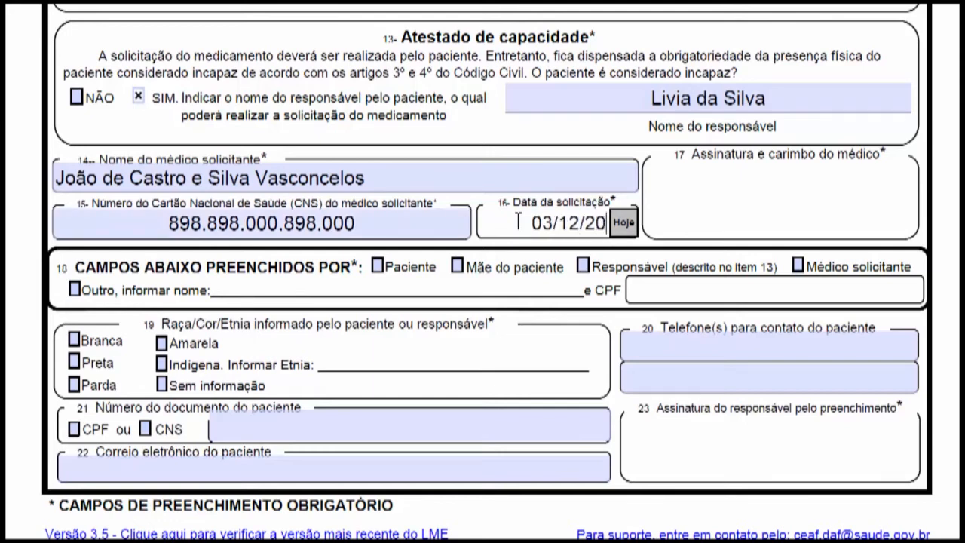
{"action": "type", "text": "15"}
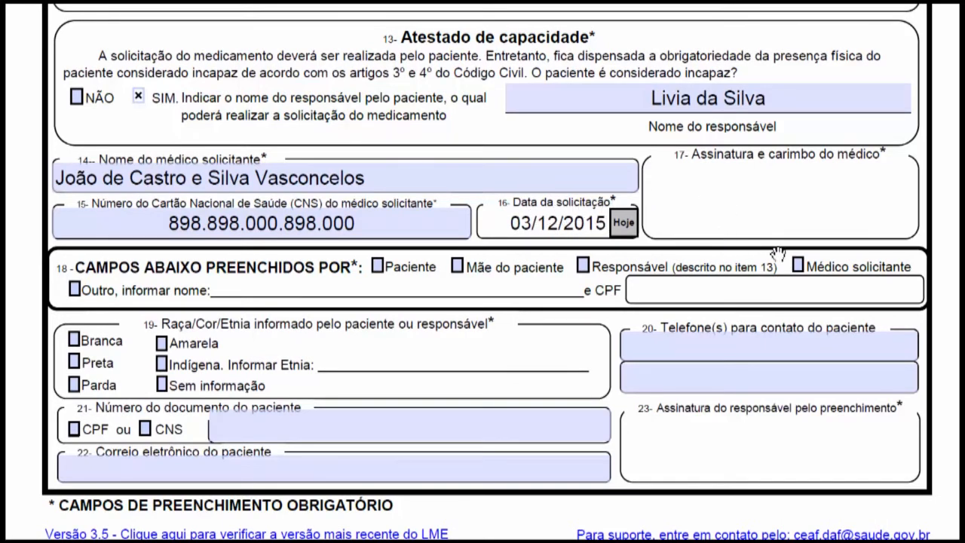
Tick Médico solicitante and race Parda, then enter the patient's contact phone number.
{"action": "left_click", "coordinate": [797, 266]}
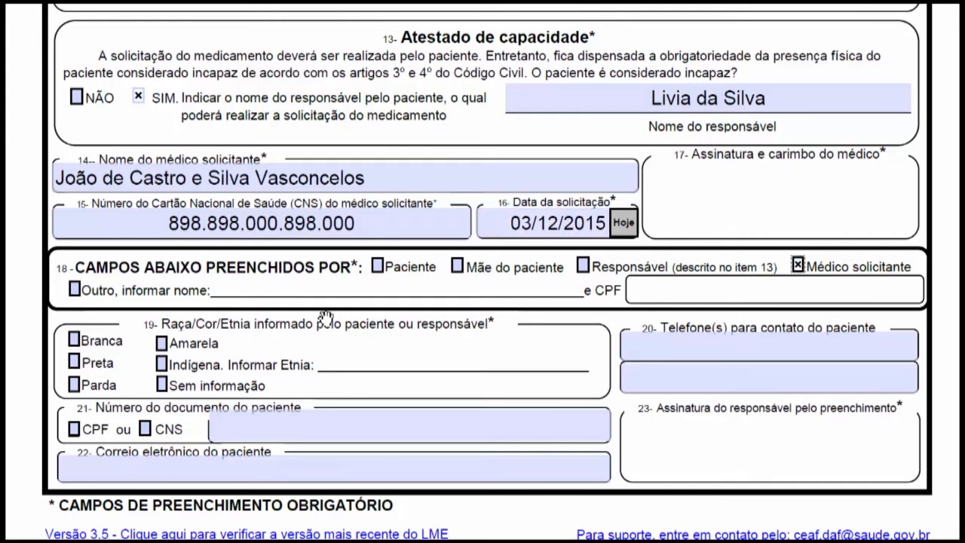
{"action": "left_click", "coordinate": [74, 386]}
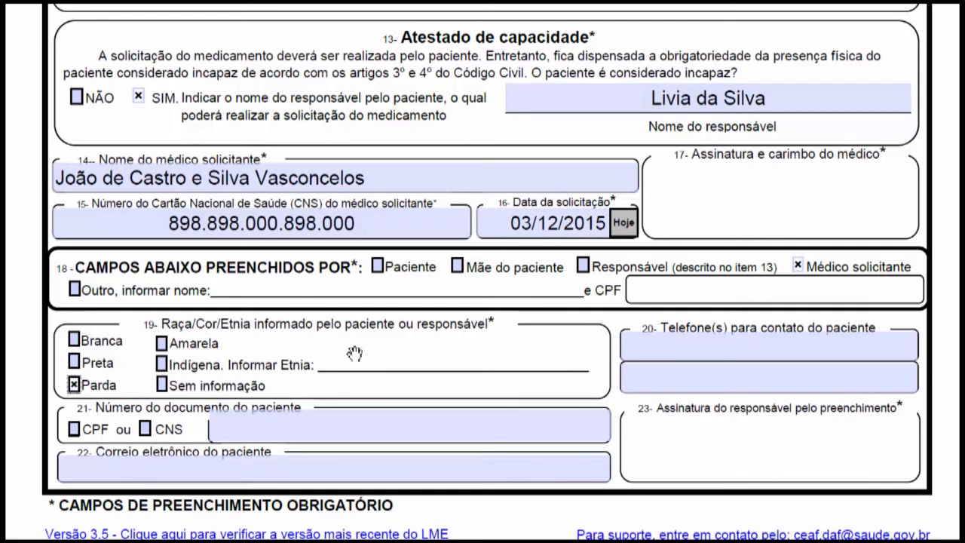
{"action": "left_click", "coordinate": [666, 349]}
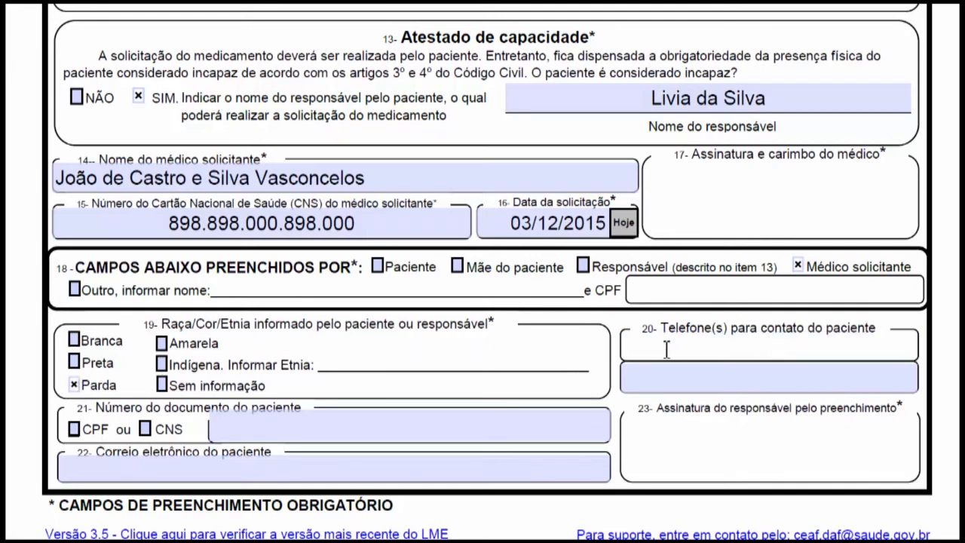
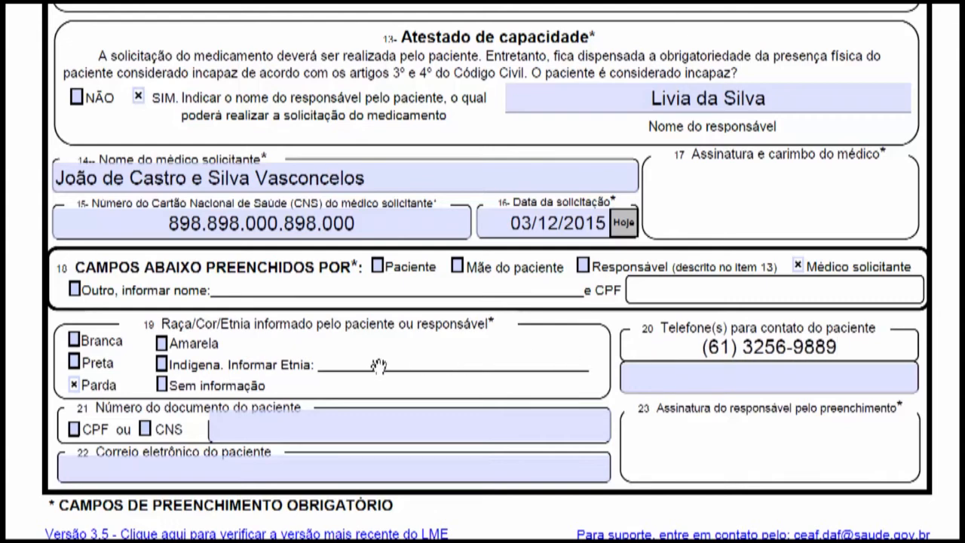
Select CNS as document type, enter the patient's CNS number and e-mail address.
{"action": "left_click", "coordinate": [145, 429]}
{"action": "left_click", "coordinate": [236, 419]}
{"action": "type", "text": "898.00"}
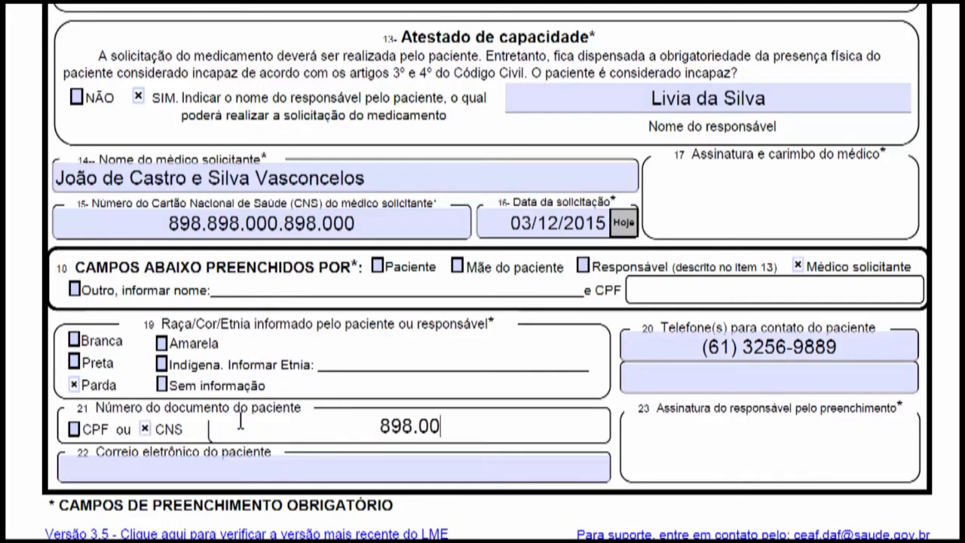
{"action": "type", "text": "0.000.000"}
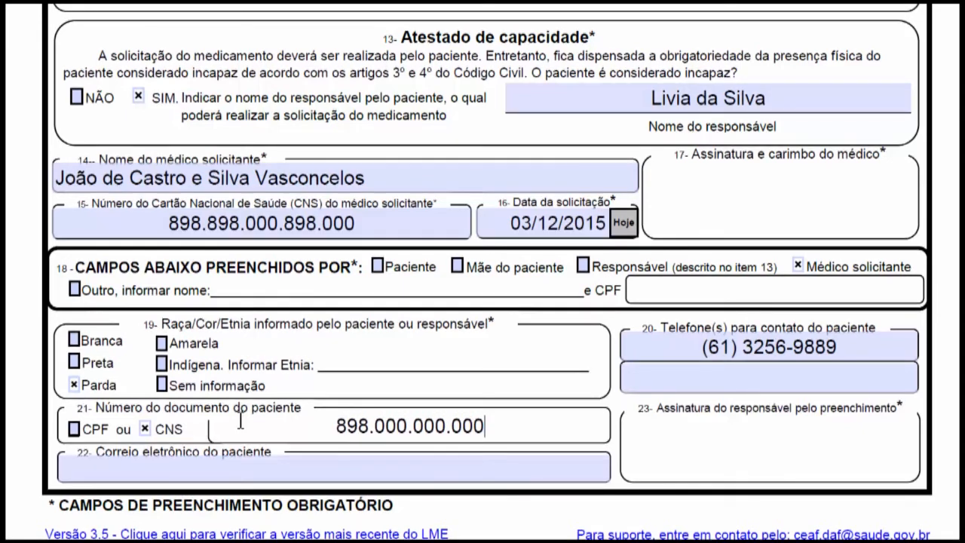
{"action": "type", "text": ".258"}
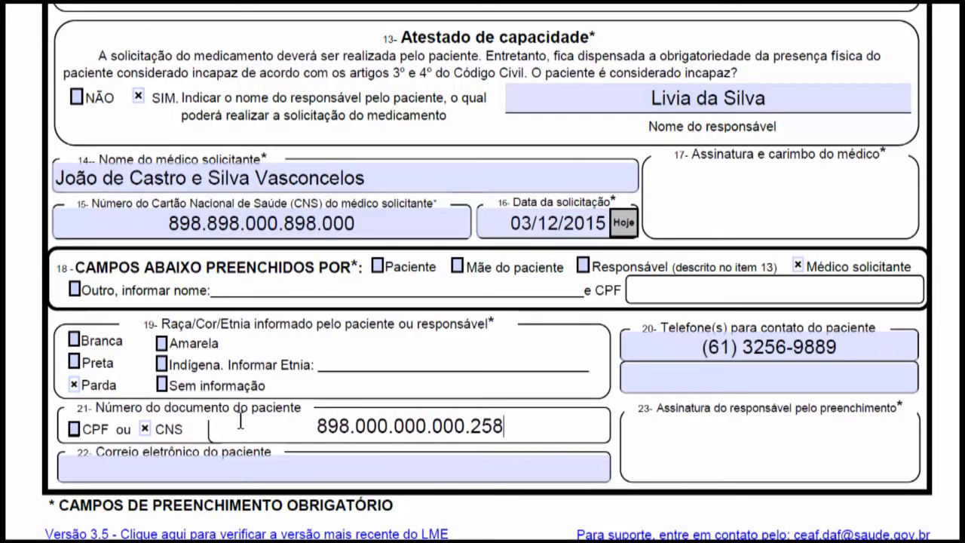
{"action": "left_click", "coordinate": [256, 466]}
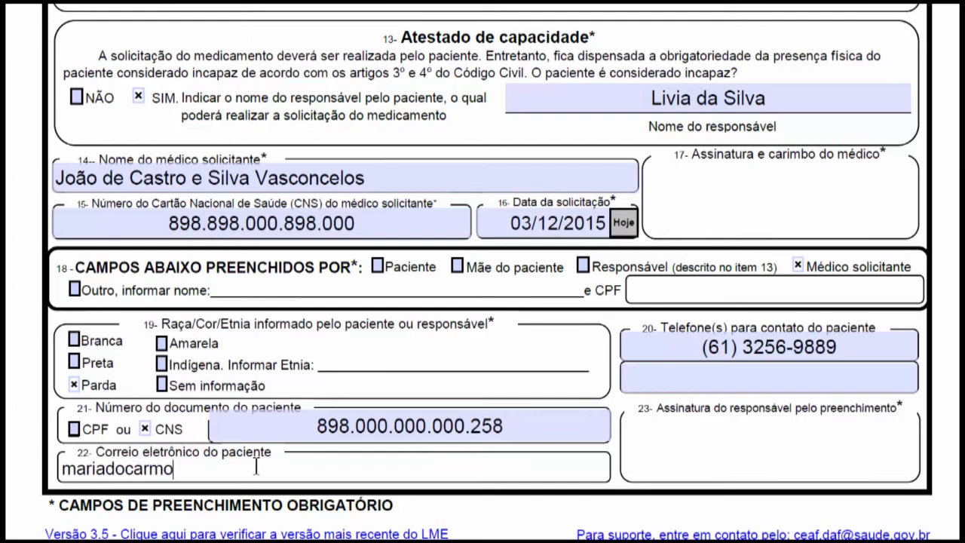
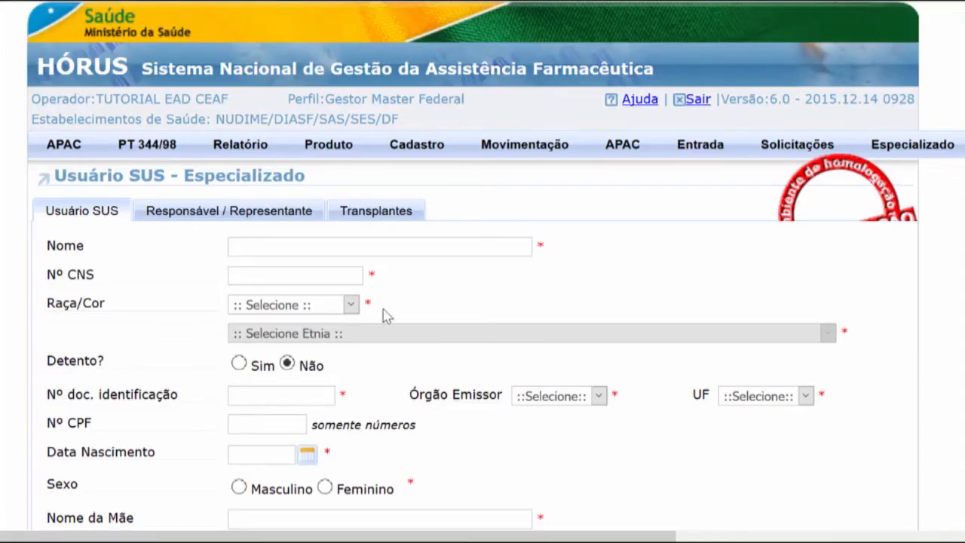
Enter the patient's name and CNS number, and set race/colour to BRANCA.
{"action": "left_click", "coordinate": [397, 256]}
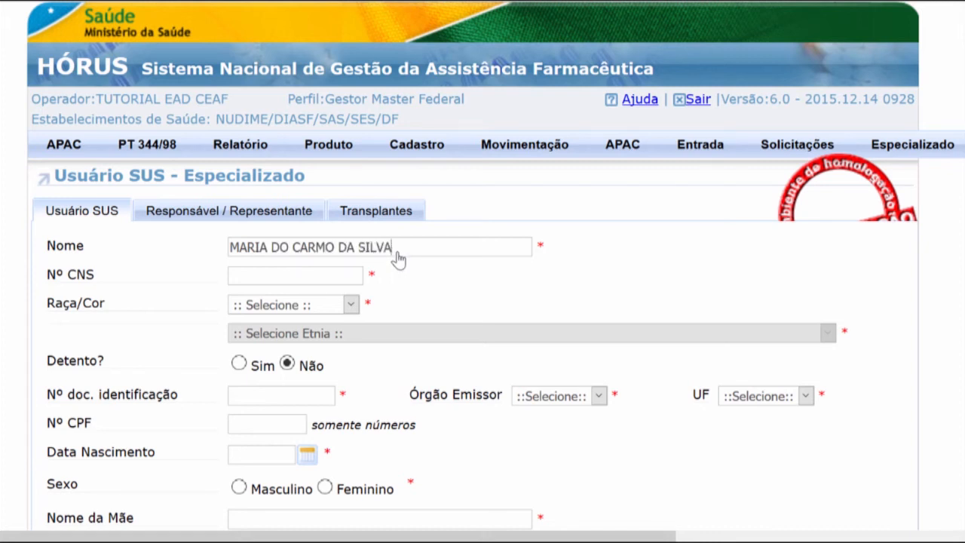
{"action": "left_click", "coordinate": [354, 285]}
{"action": "type", "text": "89800000"}
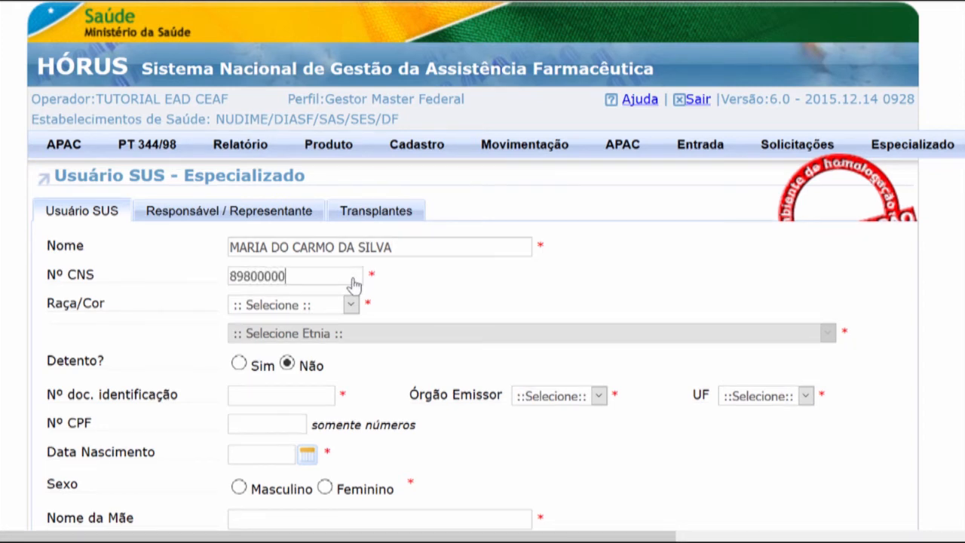
{"action": "type", "text": "0000258"}
{"action": "left_click", "coordinate": [351, 305]}
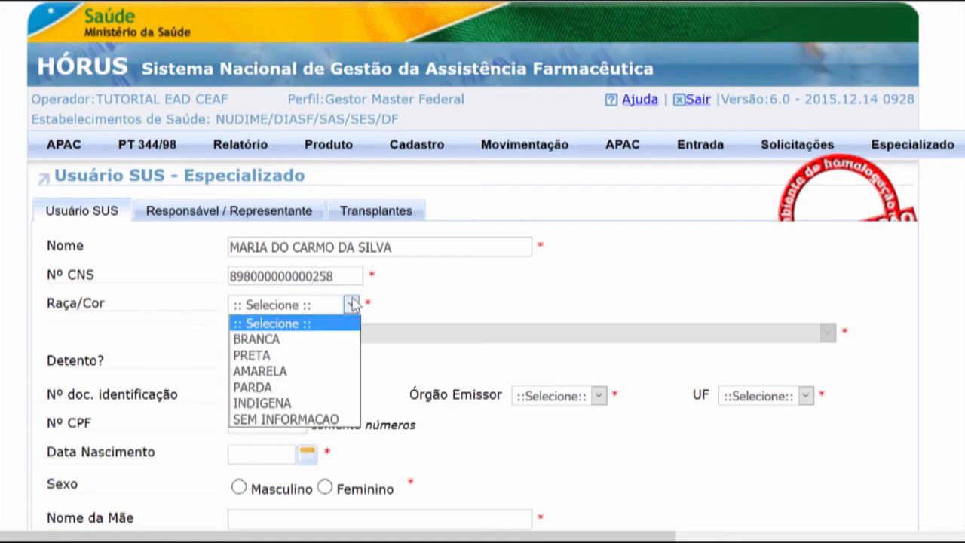
{"action": "left_click", "coordinate": [347, 340]}
Add the ID document number issued by SSP in DF, and birth date 25/12/1950.
{"action": "left_click", "coordinate": [292, 399]}
{"action": "type", "text": "12345"}
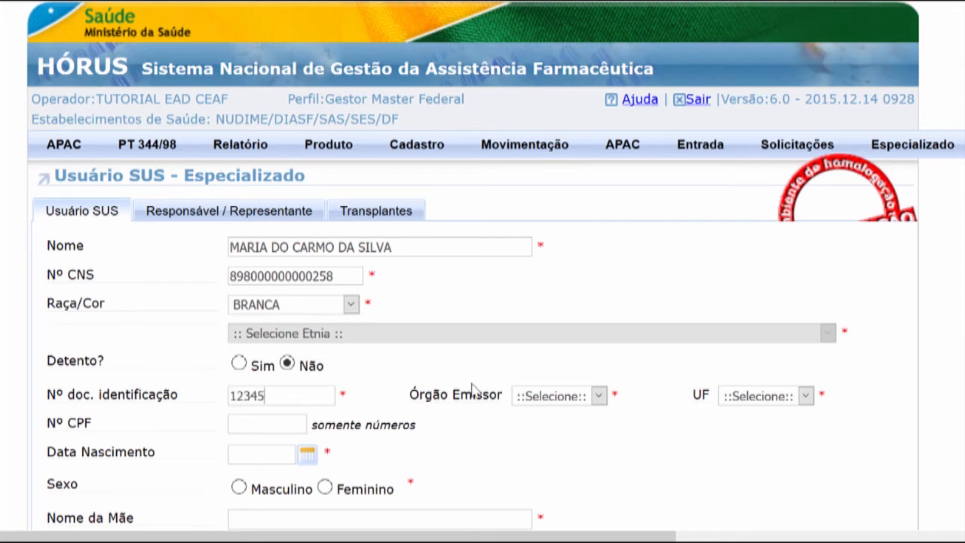
{"action": "left_click", "coordinate": [540, 400]}
{"action": "key", "text": "s"}
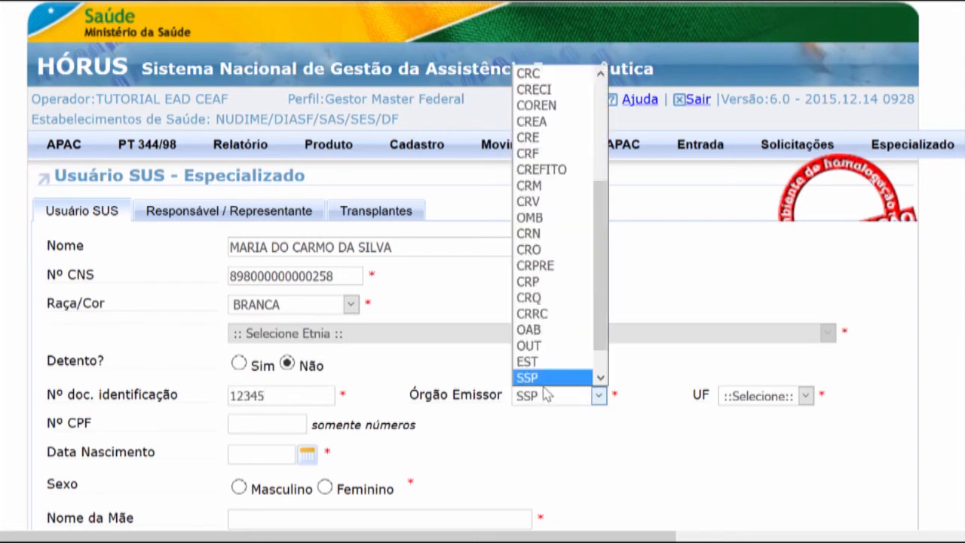
{"action": "left_click", "coordinate": [545, 380]}
{"action": "left_click", "coordinate": [742, 396]}
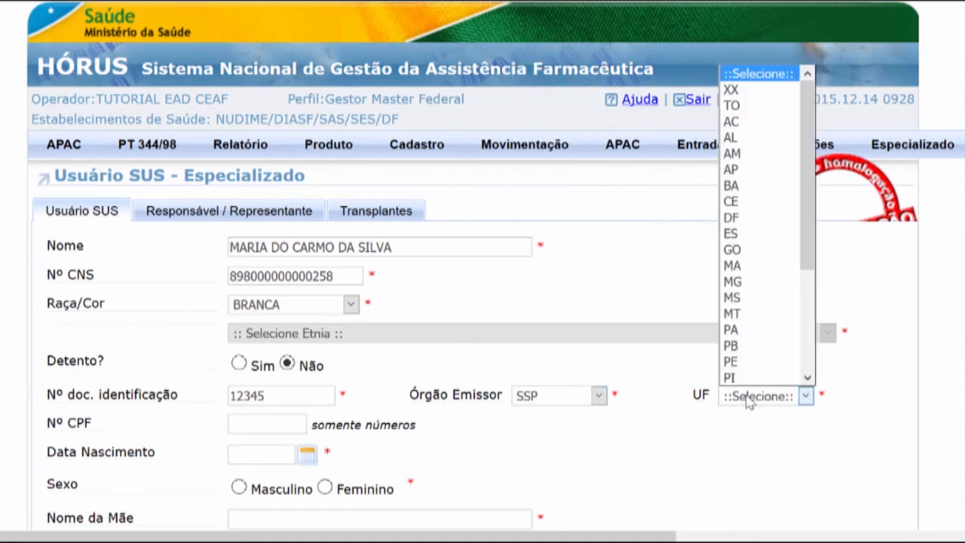
{"action": "left_click", "coordinate": [759, 221]}
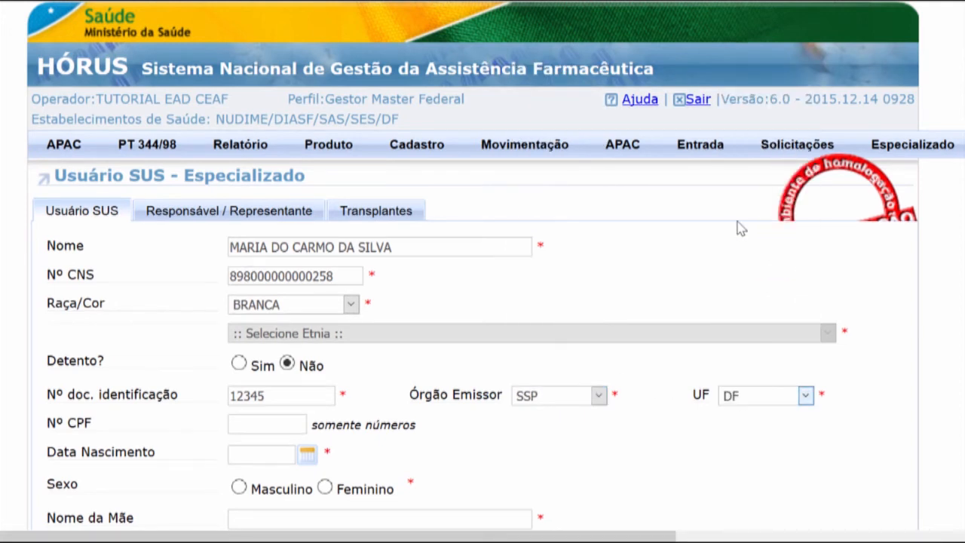
{"action": "left_click", "coordinate": [288, 457]}
{"action": "type", "text": "25/12/"}
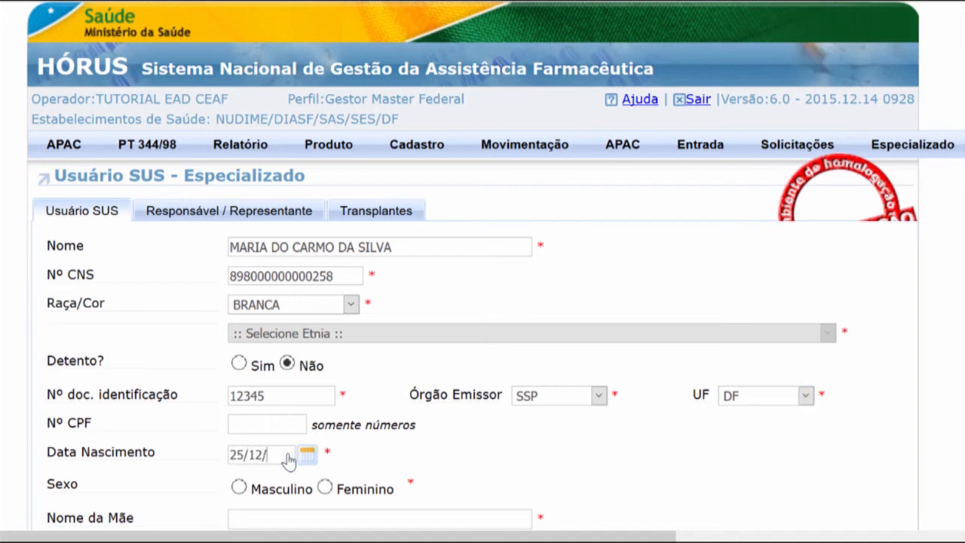
{"action": "type", "text": "1950"}
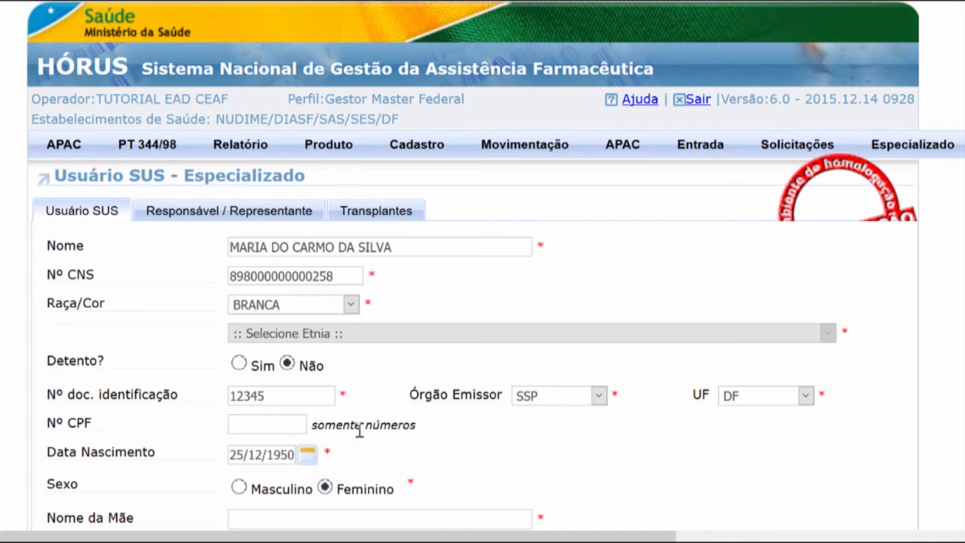
{"action": "scroll", "coordinate": [355, 442], "scroll_direction": "down", "scroll_amount": 5}
Enter the mother's name and mark the patient as incapable.
{"action": "left_click", "coordinate": [376, 150]}
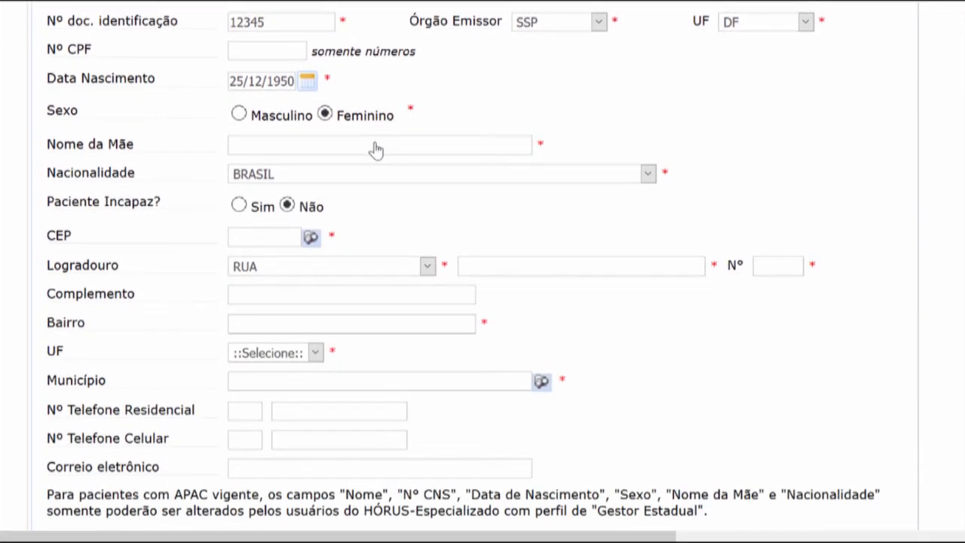
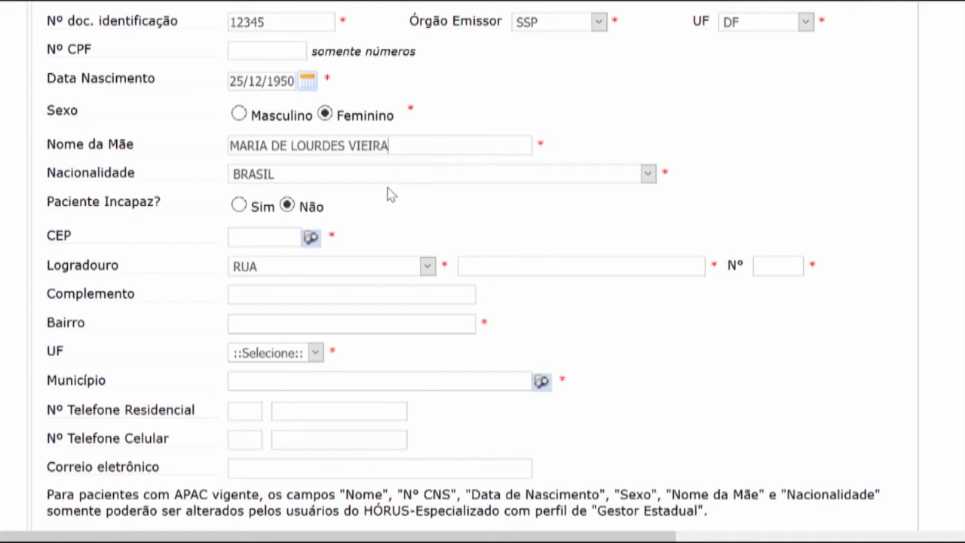
{"action": "left_click", "coordinate": [238, 208]}
Fill the address from a postal code lookup, add the house number, and attempt to save.
{"action": "left_click", "coordinate": [290, 241]}
{"action": "type", "text": "70680500"}
{"action": "left_click", "coordinate": [311, 237]}
{"action": "left_click", "coordinate": [321, 264]}
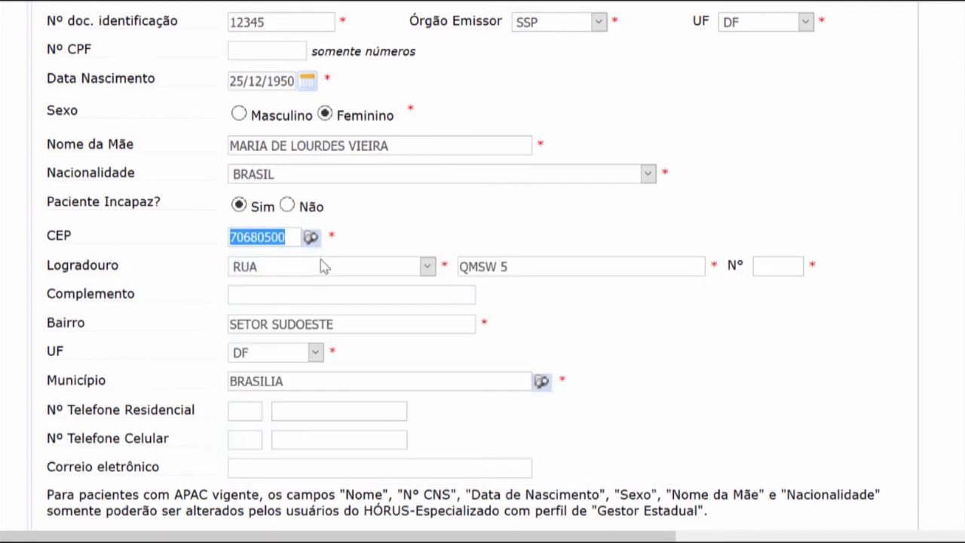
{"action": "left_click", "coordinate": [788, 270]}
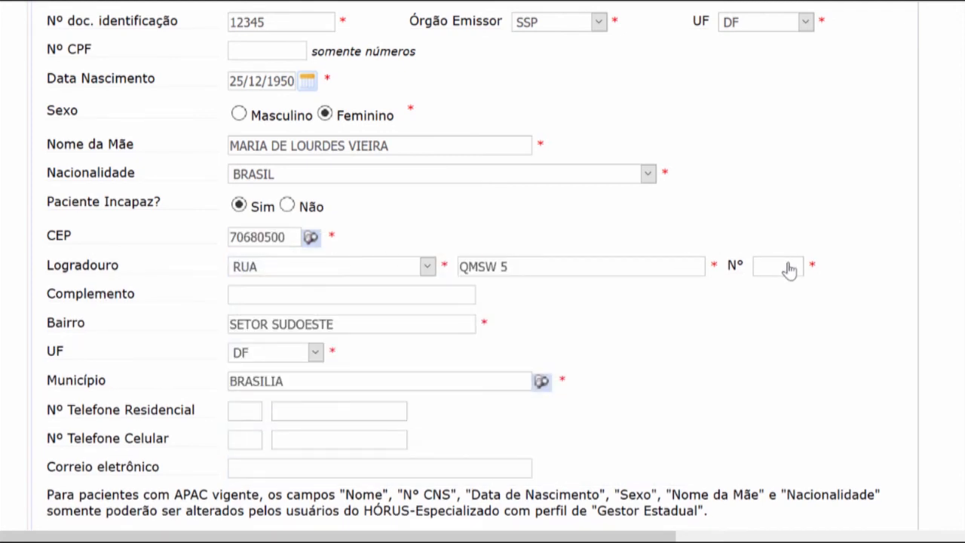
{"action": "type", "text": "12"}
{"action": "scroll", "coordinate": [668, 291], "scroll_direction": "down", "scroll_amount": 3}
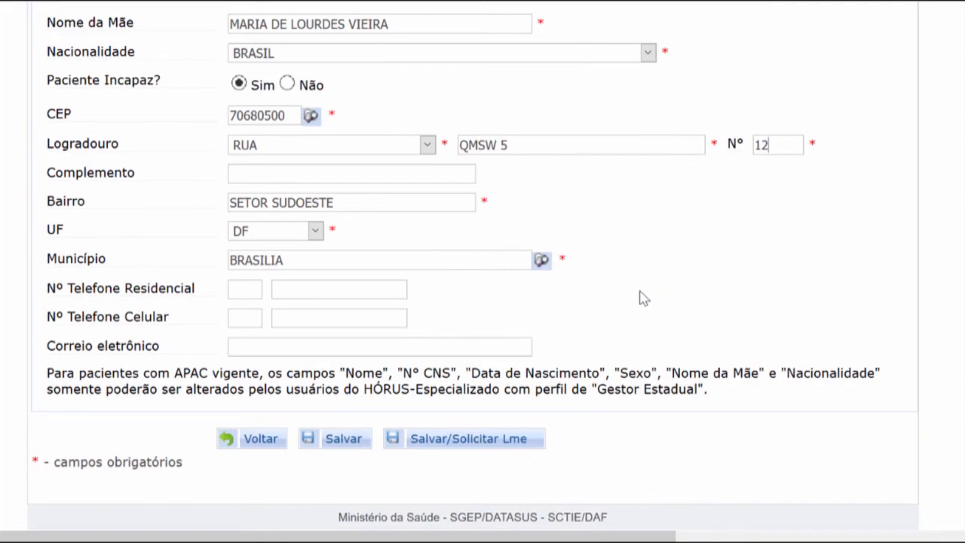
{"action": "left_click", "coordinate": [369, 440]}
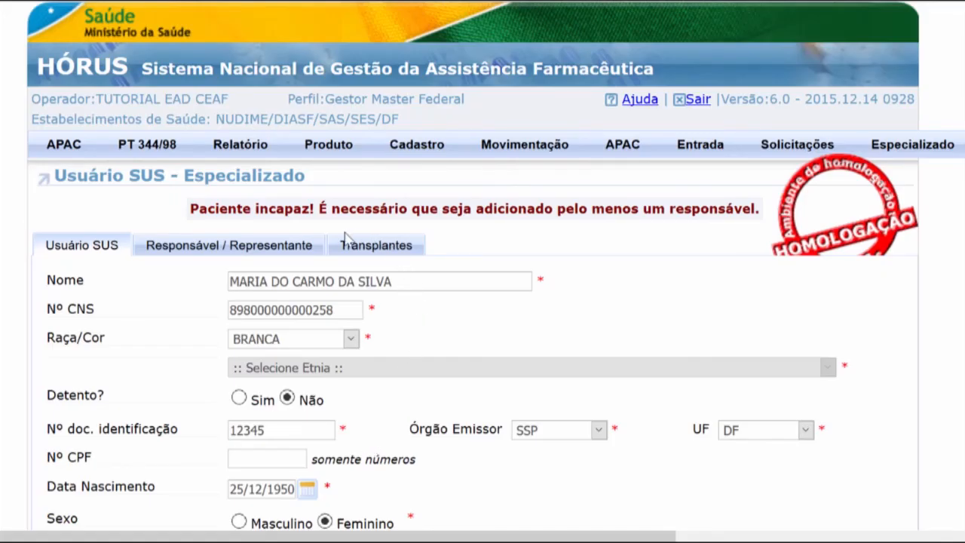
In Responsável / Representante, set Declaração to Sim and enter the responsible person's name.
{"action": "left_click", "coordinate": [314, 250]}
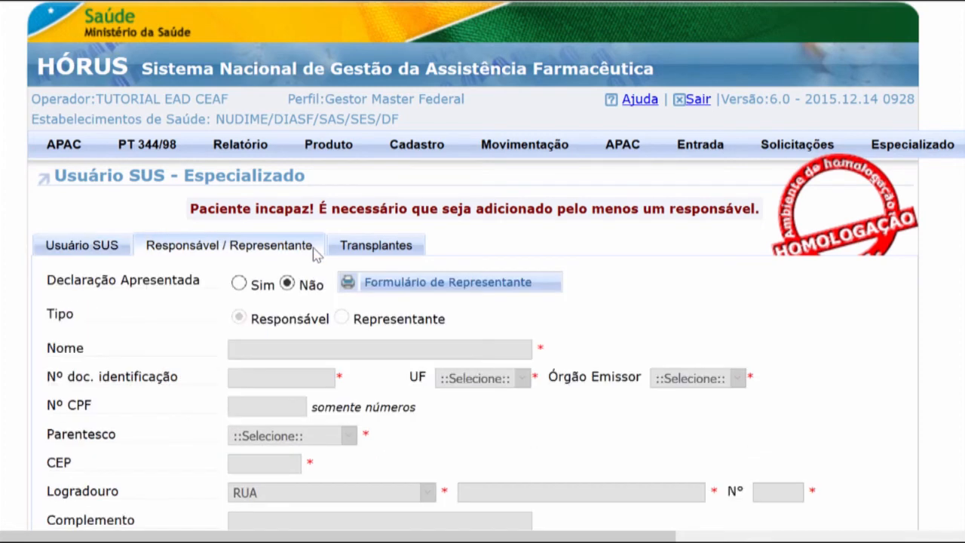
{"action": "left_click", "coordinate": [238, 284]}
{"action": "scroll", "coordinate": [238, 286], "scroll_direction": "down", "scroll_amount": 3}
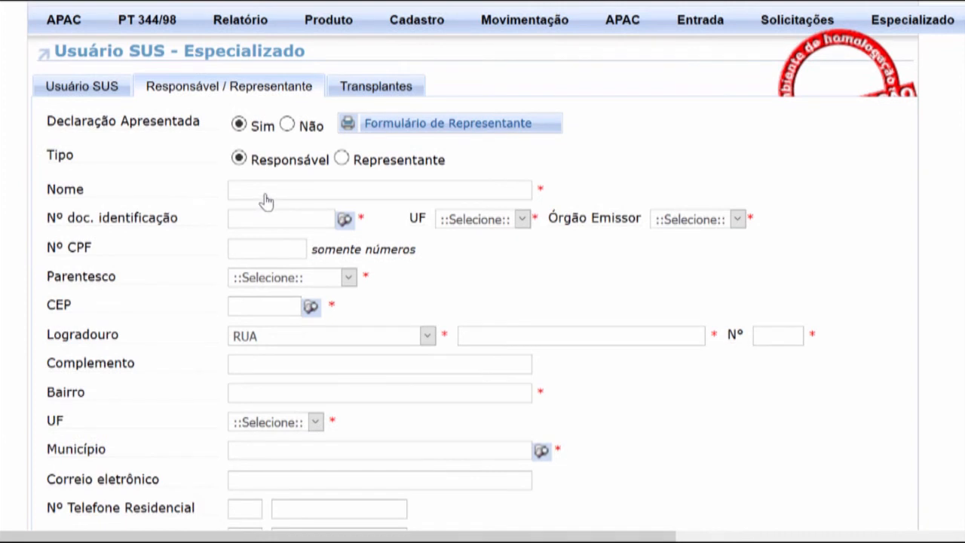
{"action": "left_click", "coordinate": [264, 194]}
Give the responsible person an SSP-issued DF ID document and relationship FILHO(A).
{"action": "left_click", "coordinate": [288, 226]}
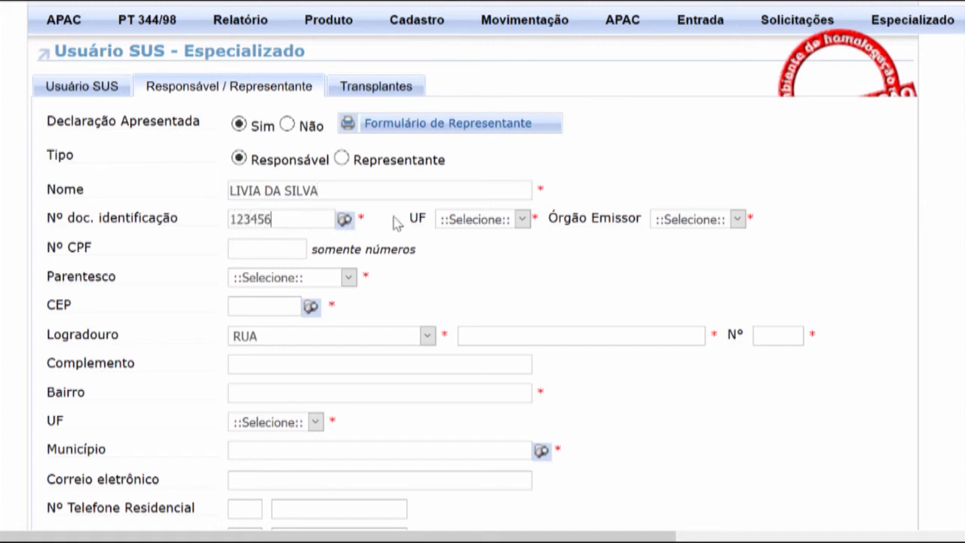
{"action": "left_click", "coordinate": [462, 221]}
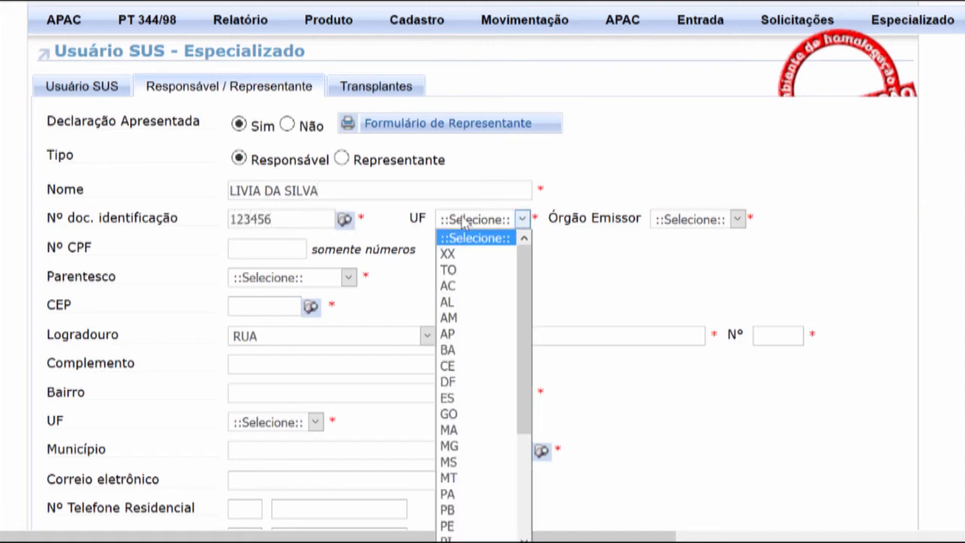
{"action": "left_click", "coordinate": [466, 383]}
{"action": "left_click", "coordinate": [691, 226]}
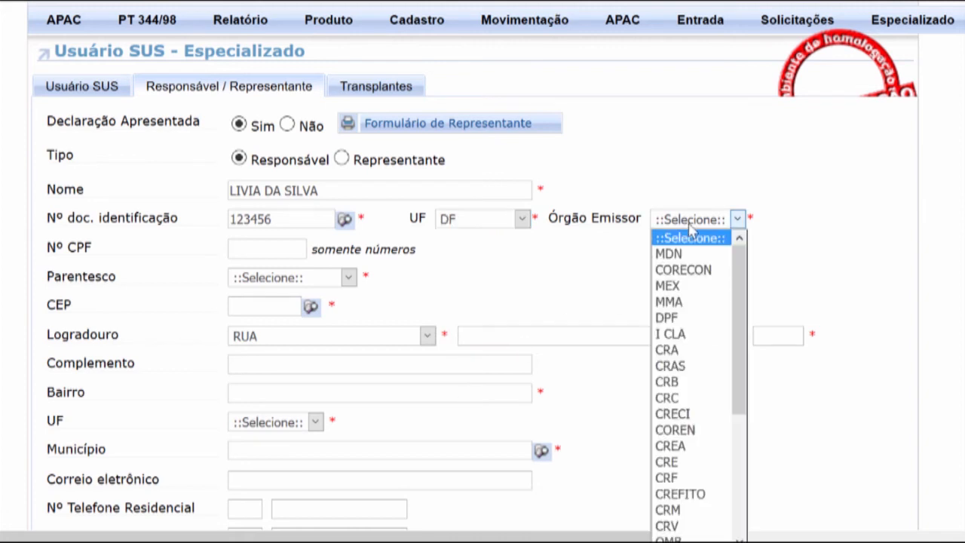
{"action": "key", "text": "s"}
{"action": "key", "text": "Return"}
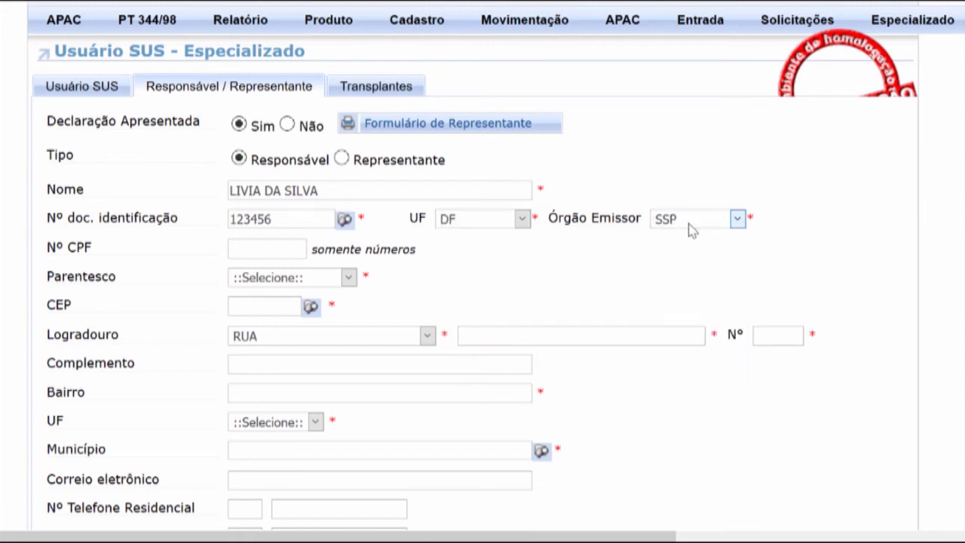
{"action": "left_click", "coordinate": [278, 277]}
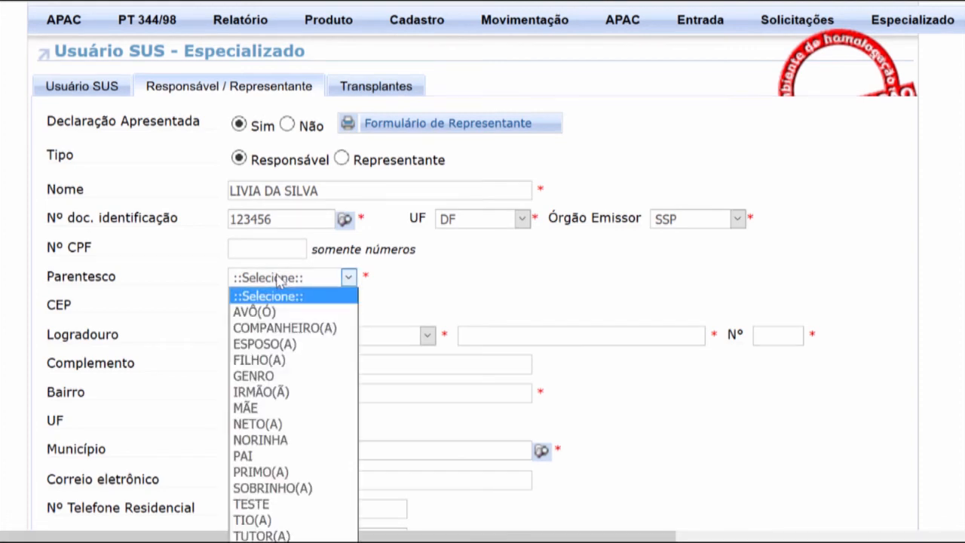
{"action": "left_click", "coordinate": [276, 360]}
Fill the responsible's address via postal code lookup with a house number, and add them.
{"action": "left_click", "coordinate": [274, 309]}
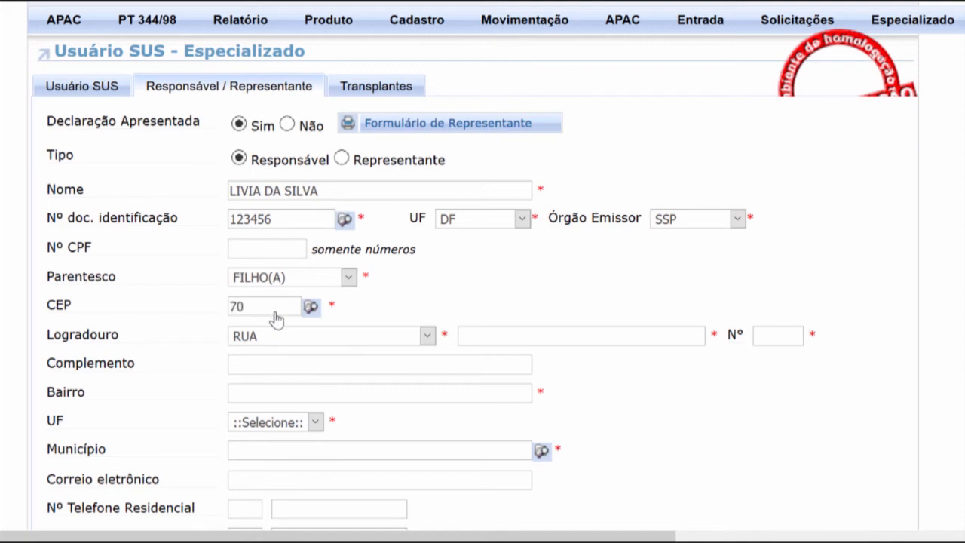
{"action": "type", "text": "70680500"}
{"action": "left_click", "coordinate": [310, 307]}
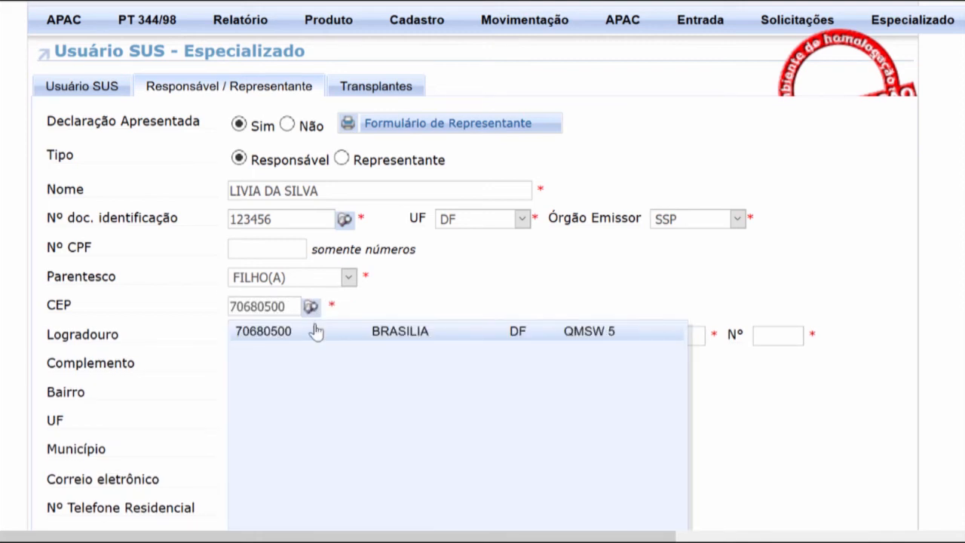
{"action": "left_click", "coordinate": [316, 332]}
{"action": "left_click", "coordinate": [801, 341]}
{"action": "type", "text": "12"}
{"action": "scroll", "coordinate": [631, 339], "scroll_direction": "down", "scroll_amount": 3}
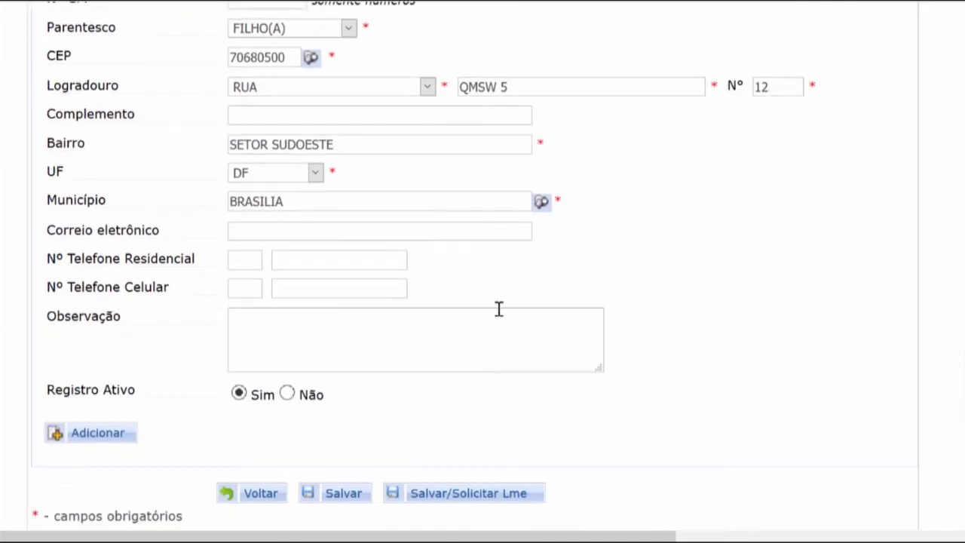
{"action": "left_click", "coordinate": [74, 437]}
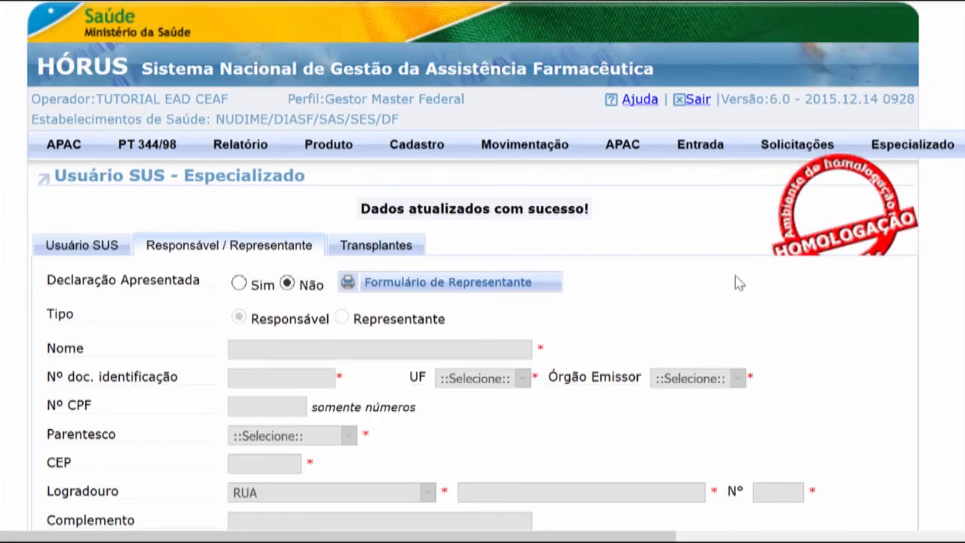
Save the patient with Salvar/Solicitar Lme to reach the Cadastro de Solicitação (LME) page.
{"action": "scroll", "coordinate": [790, 324], "scroll_direction": "down", "scroll_amount": 5}
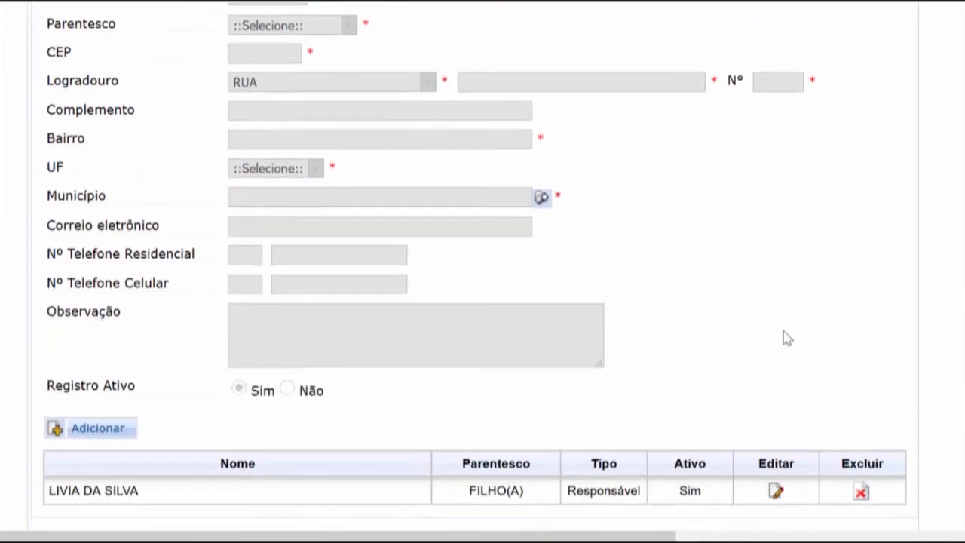
{"action": "scroll", "coordinate": [784, 339], "scroll_direction": "down", "scroll_amount": 2}
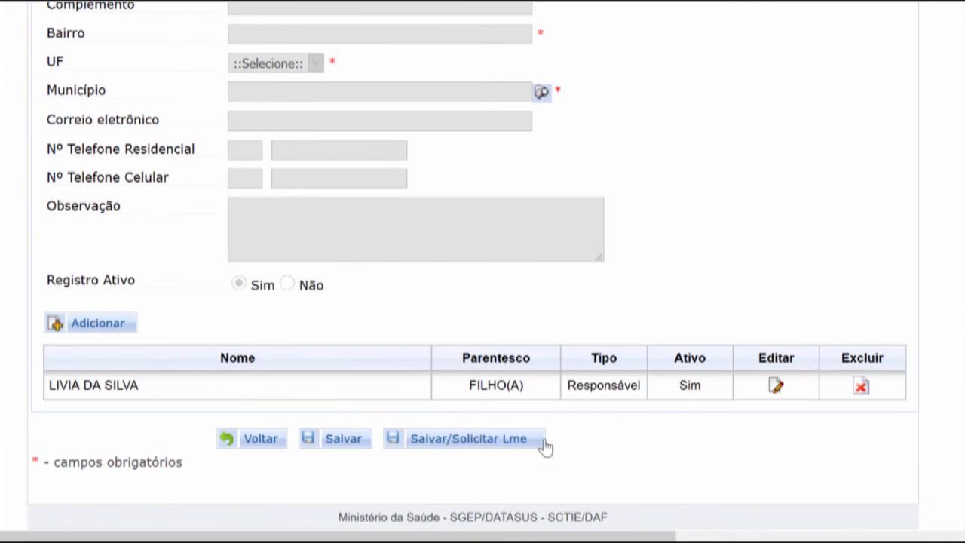
{"action": "left_click", "coordinate": [543, 446]}
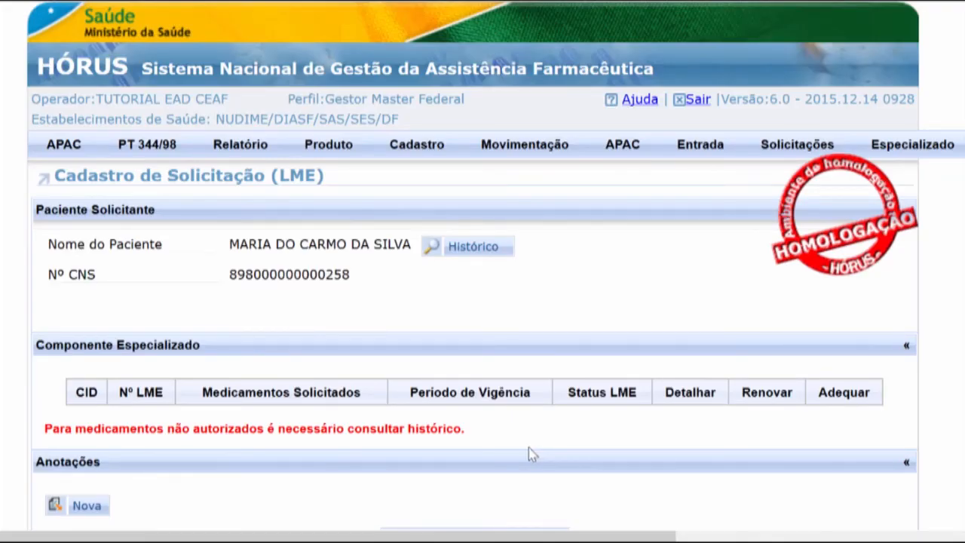
{"action": "scroll", "coordinate": [528, 448], "scroll_direction": "down", "scroll_amount": 2}
Start a new LME request with weight 65 kg and height 156.
{"action": "scroll", "coordinate": [527, 452], "scroll_direction": "down", "scroll_amount": 1}
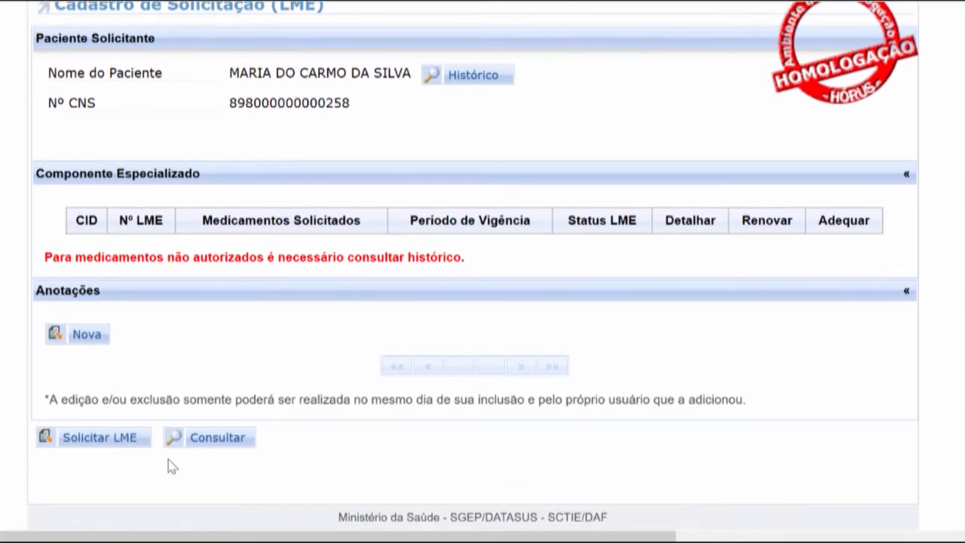
{"action": "left_click", "coordinate": [150, 451]}
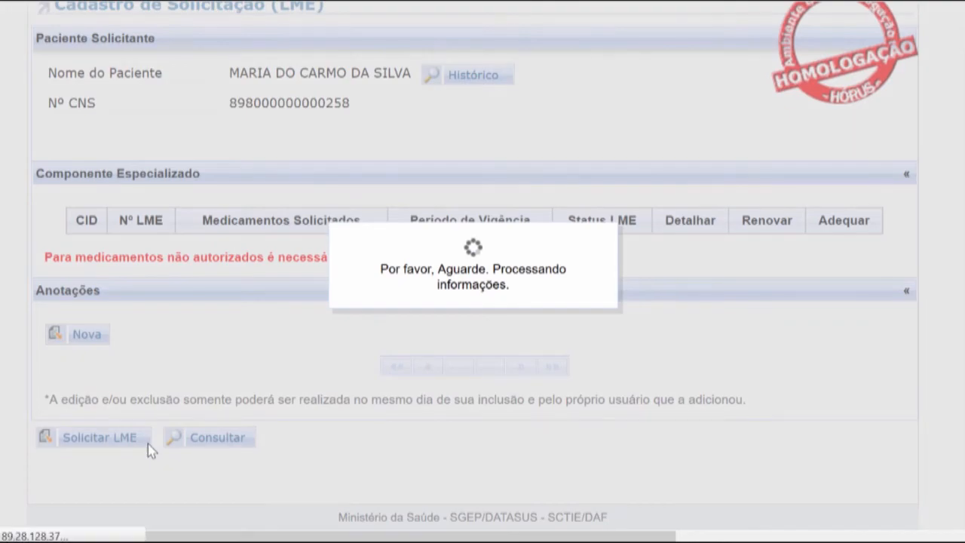
{"action": "scroll", "coordinate": [290, 305], "scroll_direction": "down", "scroll_amount": 2}
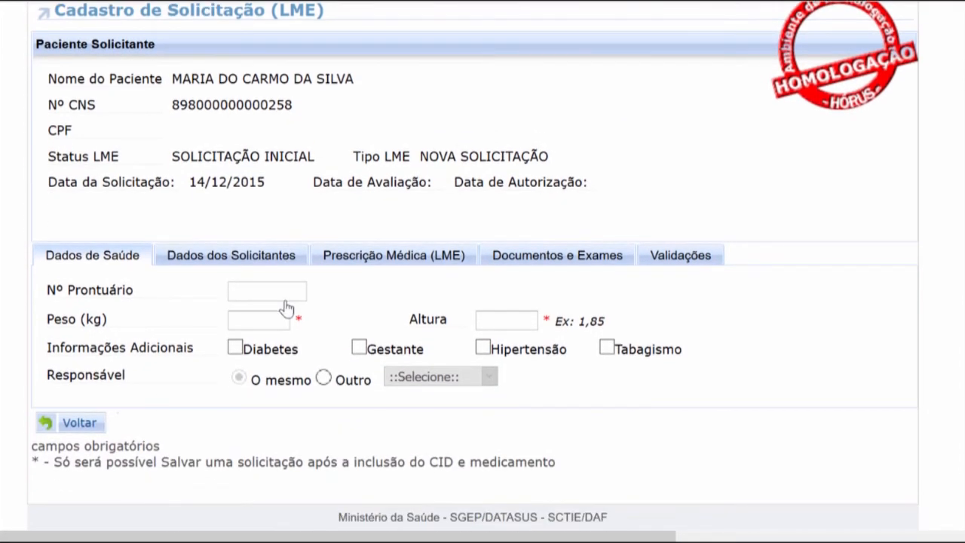
{"action": "left_click", "coordinate": [280, 323]}
{"action": "type", "text": "65"}
{"action": "left_click", "coordinate": [499, 324]}
{"action": "type", "text": "156"}
Set Outro as responsible and pick the registered responsible person.
{"action": "left_click", "coordinate": [323, 378]}
{"action": "left_click", "coordinate": [475, 376]}
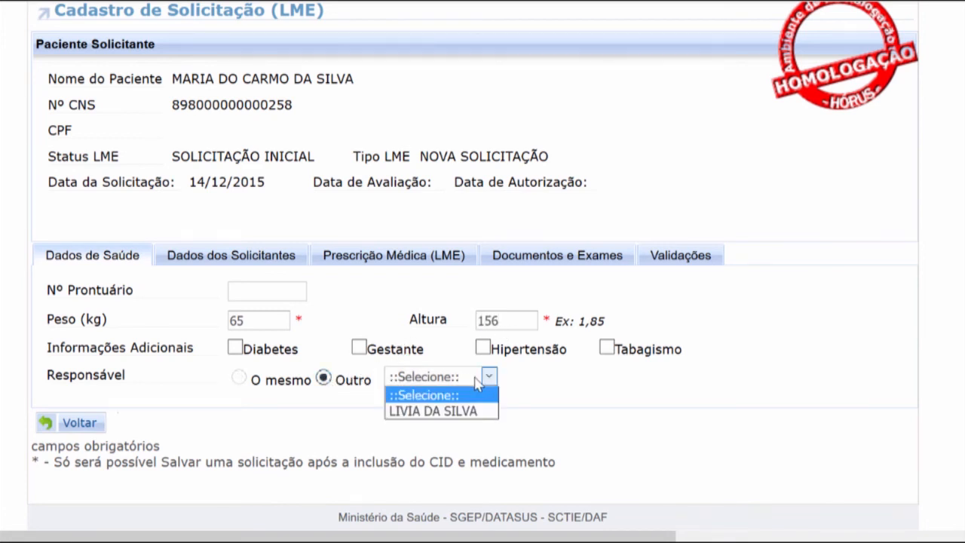
{"action": "left_click", "coordinate": [469, 413]}
{"action": "left_click", "coordinate": [284, 256]}
Look up the requesting doctor by CRM and set the LME date to 11/12/2015.
{"action": "scroll", "coordinate": [312, 278], "scroll_direction": "down", "scroll_amount": 3}
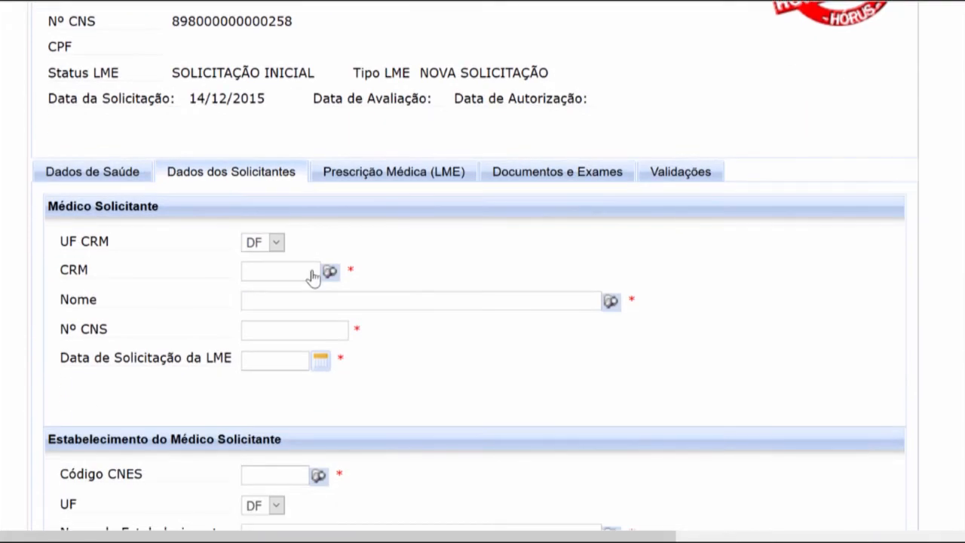
{"action": "scroll", "coordinate": [312, 277], "scroll_direction": "down", "scroll_amount": 2}
{"action": "left_click", "coordinate": [312, 154]}
{"action": "type", "text": "1234"}
{"action": "left_click", "coordinate": [334, 147]}
{"action": "left_click", "coordinate": [321, 238]}
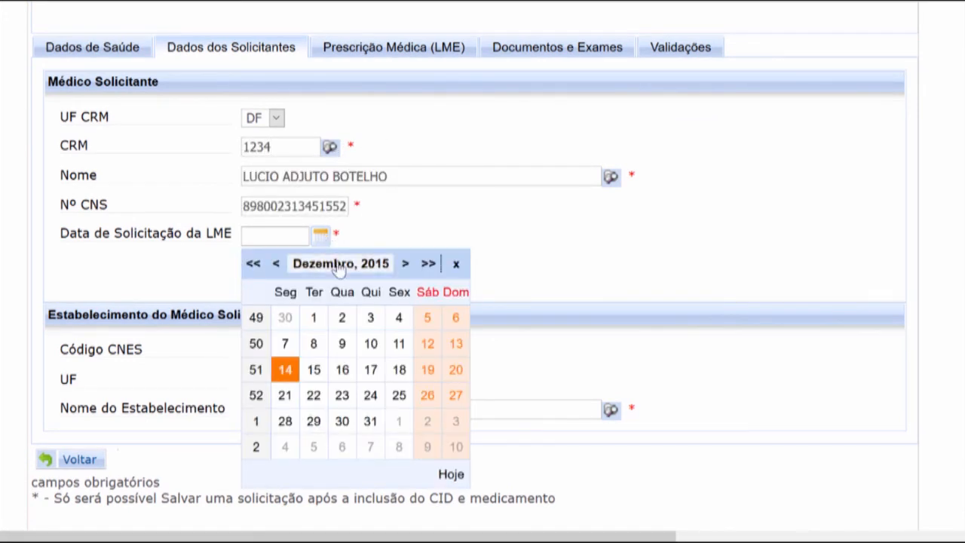
{"action": "left_click", "coordinate": [399, 343]}
Look up establishment CNES 2227916 (HOSPITAL SAO JOAO).
{"action": "left_click", "coordinate": [297, 357]}
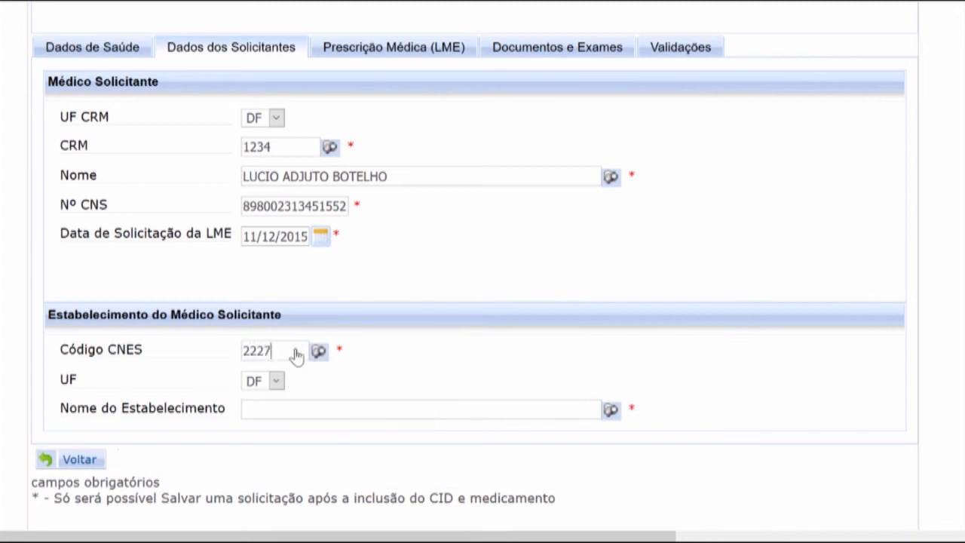
{"action": "type", "text": "2227916"}
{"action": "left_click", "coordinate": [319, 352]}
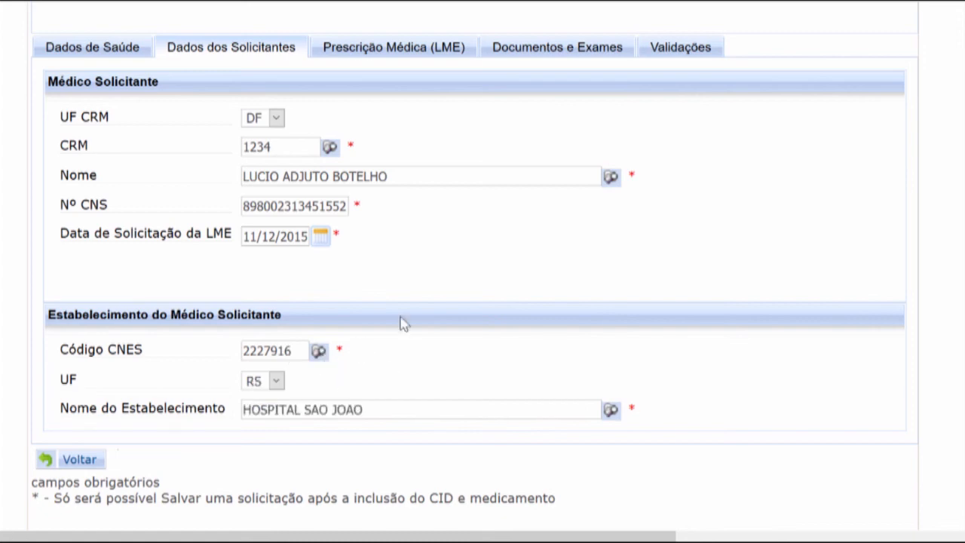
{"action": "left_click", "coordinate": [399, 50]}
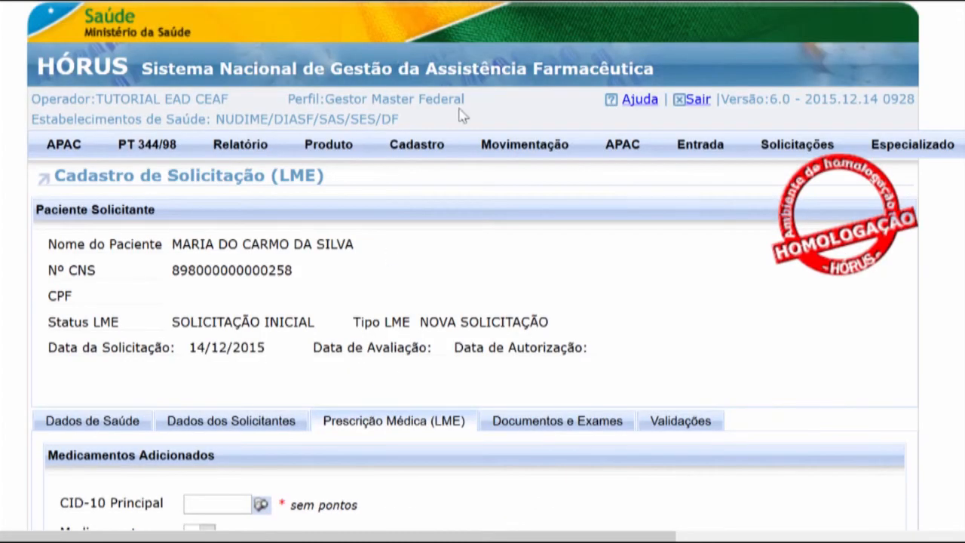
Under CID G30.0, include RIVASTIGMINA 1,5 MG CAP GRUPO 1.B at 60 units for each of three months.
{"action": "scroll", "coordinate": [470, 189], "scroll_direction": "down", "scroll_amount": 5}
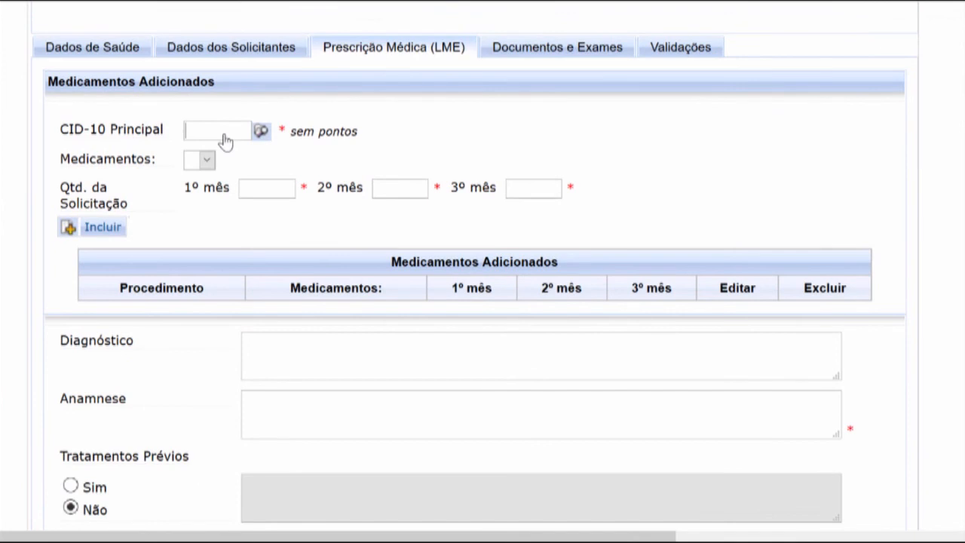
{"action": "left_click", "coordinate": [225, 137]}
{"action": "type", "text": "G300"}
{"action": "left_click", "coordinate": [265, 134]}
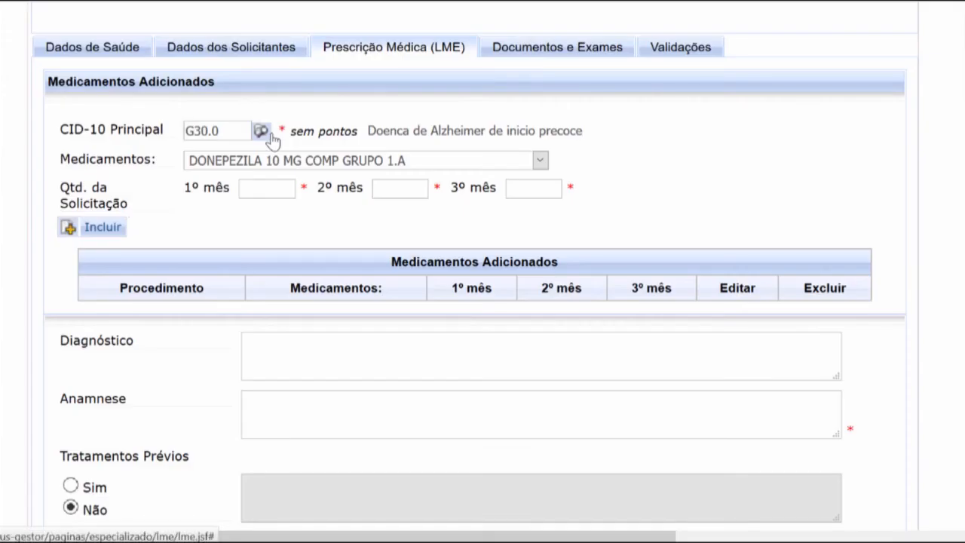
{"action": "left_click", "coordinate": [309, 161]}
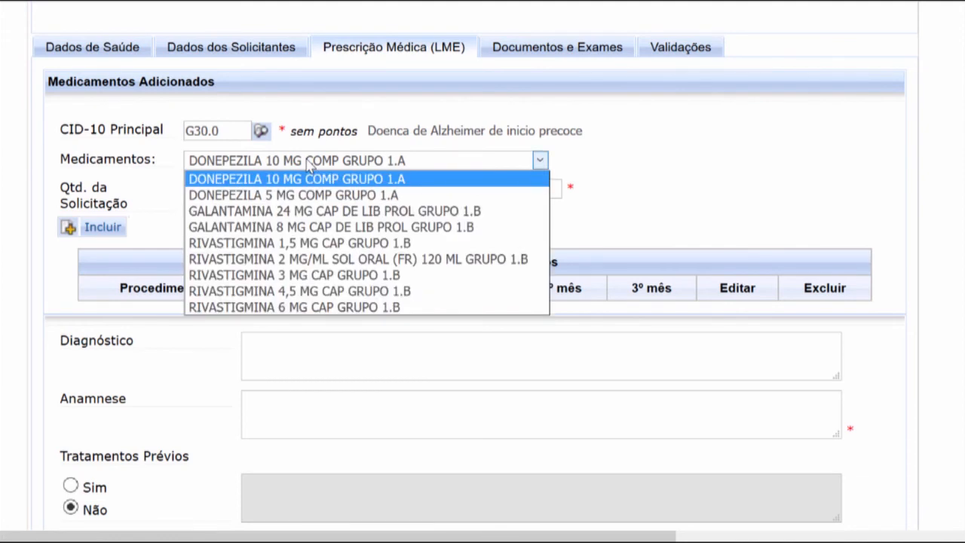
{"action": "left_click", "coordinate": [325, 243]}
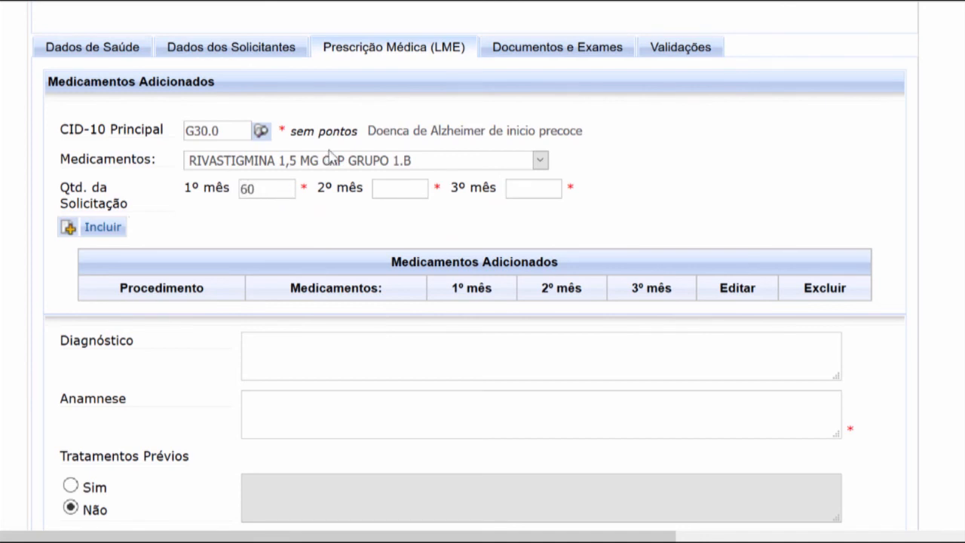
{"action": "left_click", "coordinate": [418, 194]}
{"action": "type", "text": "60"}
{"action": "left_click", "coordinate": [520, 197]}
{"action": "type", "text": "60"}
{"action": "left_click", "coordinate": [107, 229]}
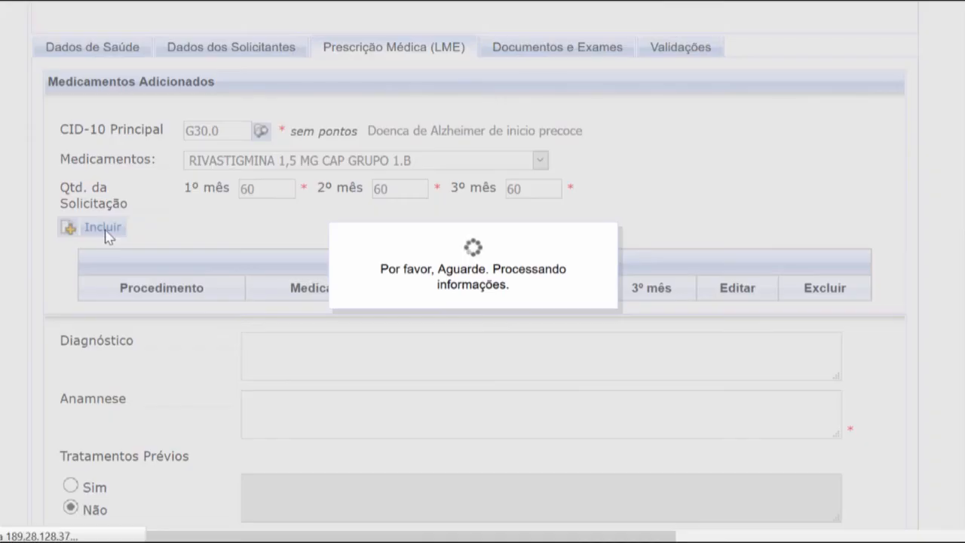
{"action": "scroll", "coordinate": [111, 267], "scroll_direction": "down", "scroll_amount": 5}
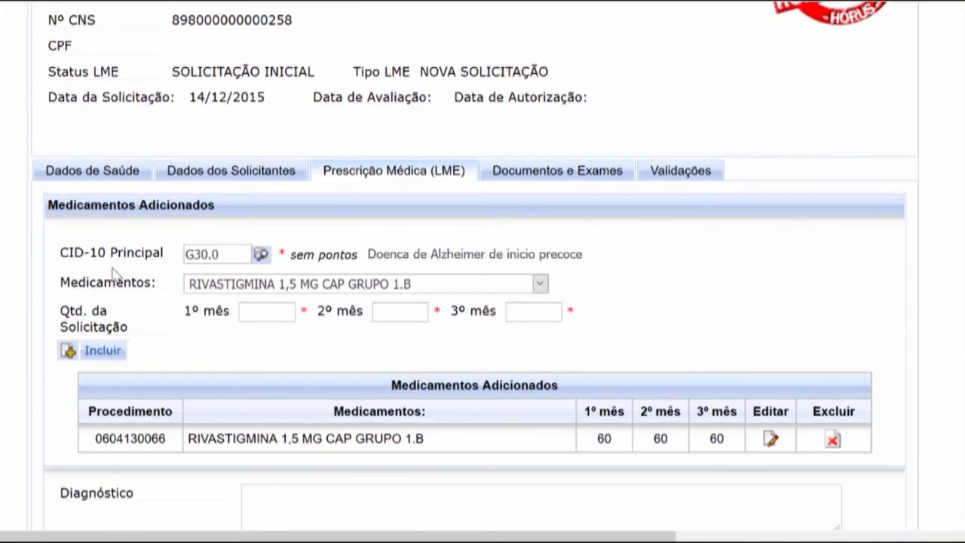
Write the anamnesis: Alzheimer's diagnosis, symptoms for over 4 years, MEEM 16, CDR 1.
{"action": "scroll", "coordinate": [115, 273], "scroll_direction": "down", "scroll_amount": 3}
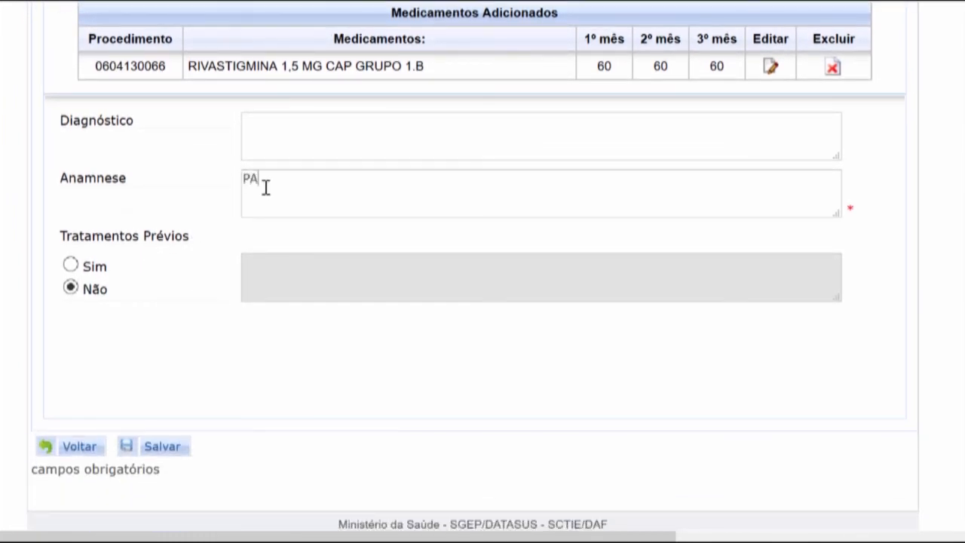
{"action": "type", "text": "NTE COM DIAGNÓSTIC"}
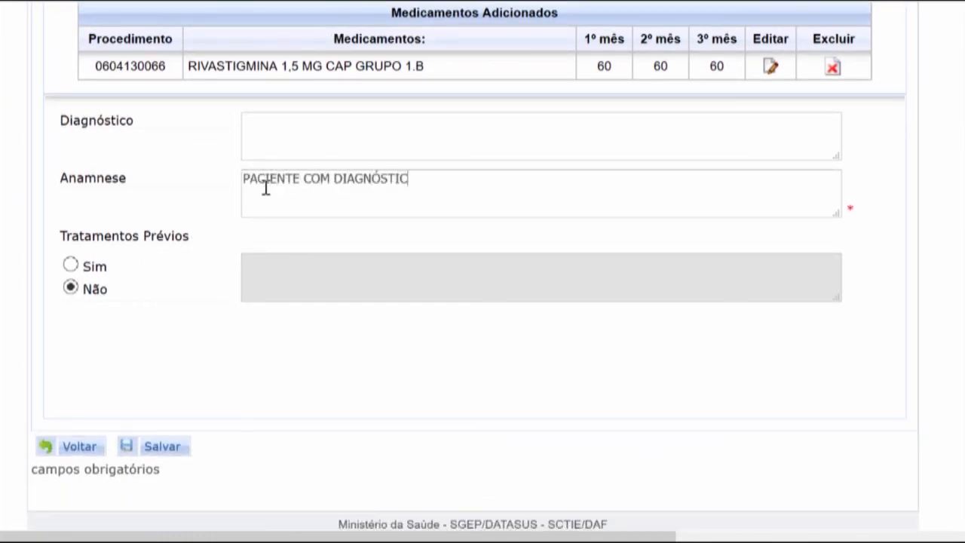
{"action": "type", "text": "O DE DOENÇA DE AL"}
{"action": "type", "text": "ZHEIMER E COM SINTOMAS H"}
{"action": "type", "text": "Á MAIS DE 4 ANOS, COM"}
{"action": "type", "text": " MEEM DE 16 E C"}
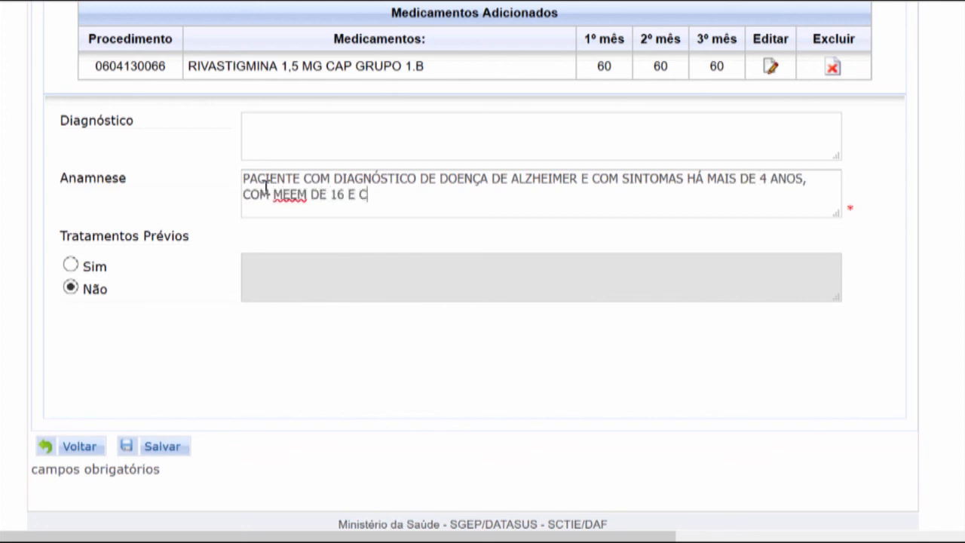
{"action": "type", "text": "DR DE "}
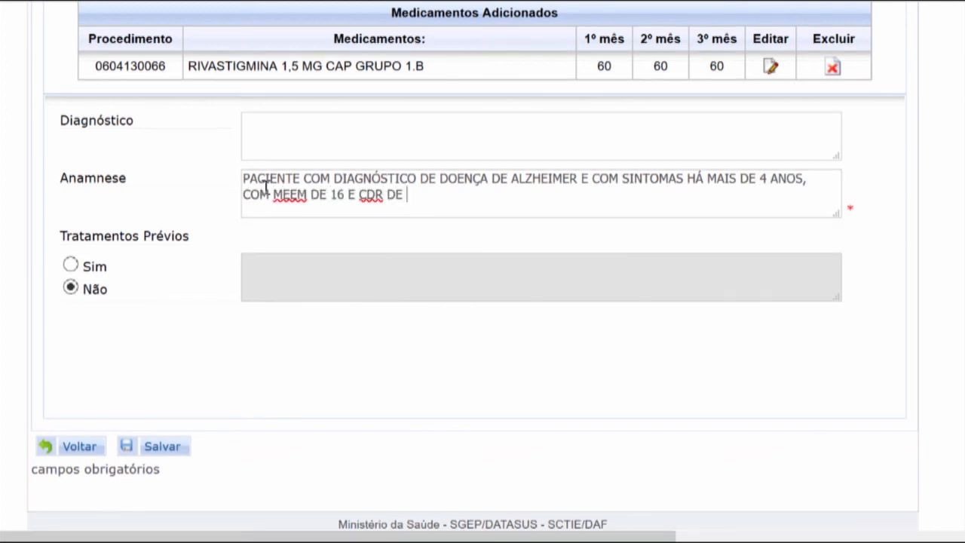
{"action": "type", "text": "1"}
{"action": "scroll", "coordinate": [407, 230], "scroll_direction": "up", "scroll_amount": 4}
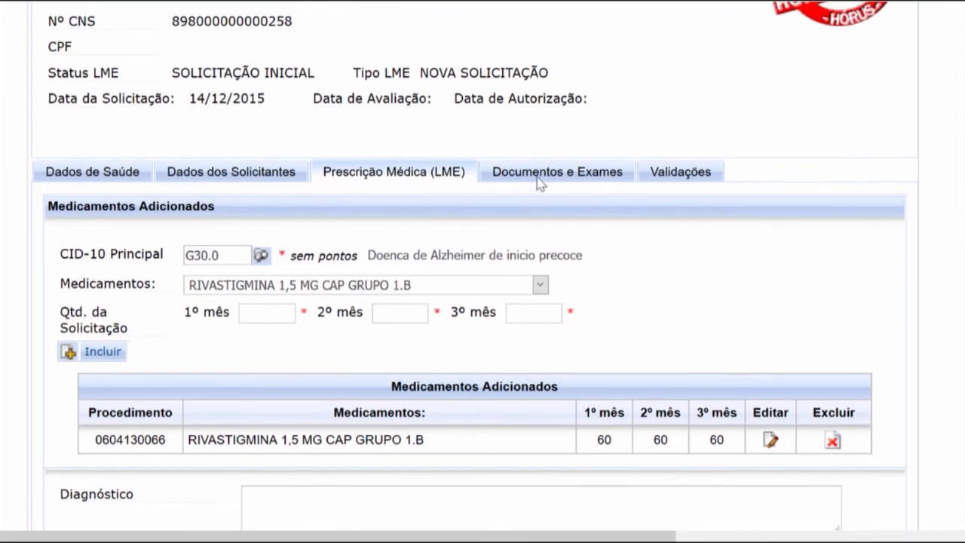
Tick CNS copy, LME, prescription, MEEM, CDR, clinical description and TER in Documentos e Exames.
{"action": "left_click", "coordinate": [537, 179]}
{"action": "scroll", "coordinate": [573, 198], "scroll_direction": "down", "scroll_amount": 5}
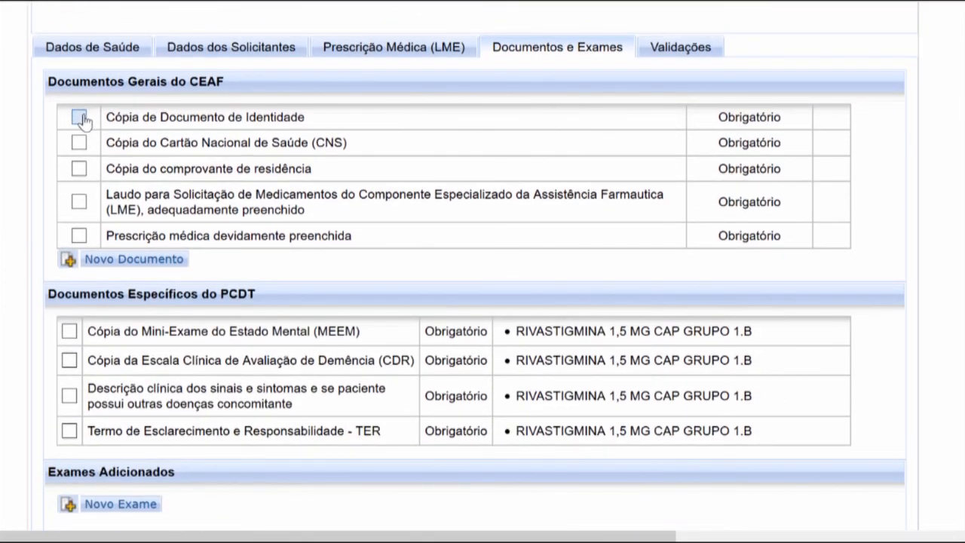
{"action": "left_click", "coordinate": [81, 145]}
{"action": "left_click", "coordinate": [81, 202]}
{"action": "left_click", "coordinate": [80, 237]}
{"action": "left_click", "coordinate": [69, 332]}
{"action": "left_click", "coordinate": [70, 362]}
{"action": "left_click", "coordinate": [71, 395]}
{"action": "left_click", "coordinate": [69, 430]}
Tick the platelet count, Creatinina sérica, Glicose de jejum, Potássio sérico and LUES (VDRL) exams.
{"action": "scroll", "coordinate": [171, 405], "scroll_direction": "down", "scroll_amount": 5}
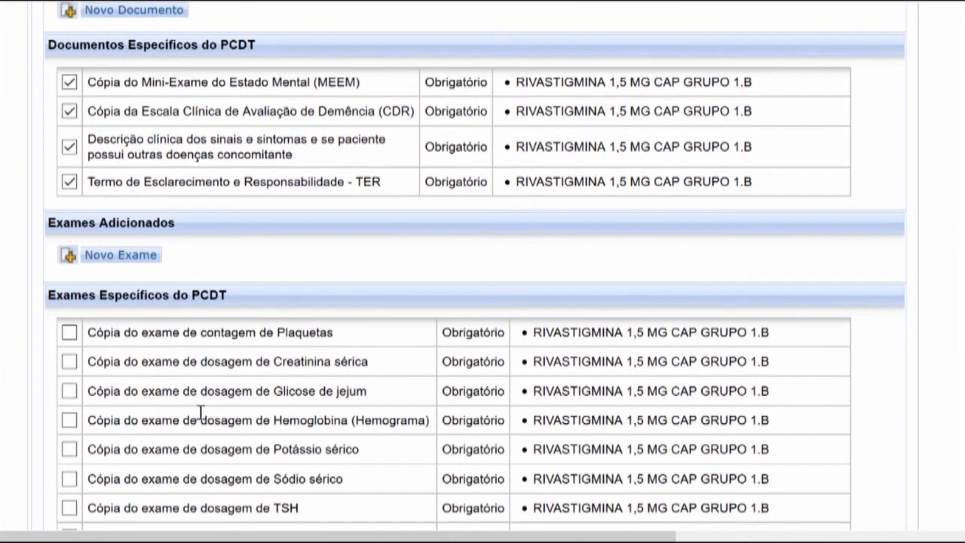
{"action": "scroll", "coordinate": [202, 417], "scroll_direction": "down", "scroll_amount": 2}
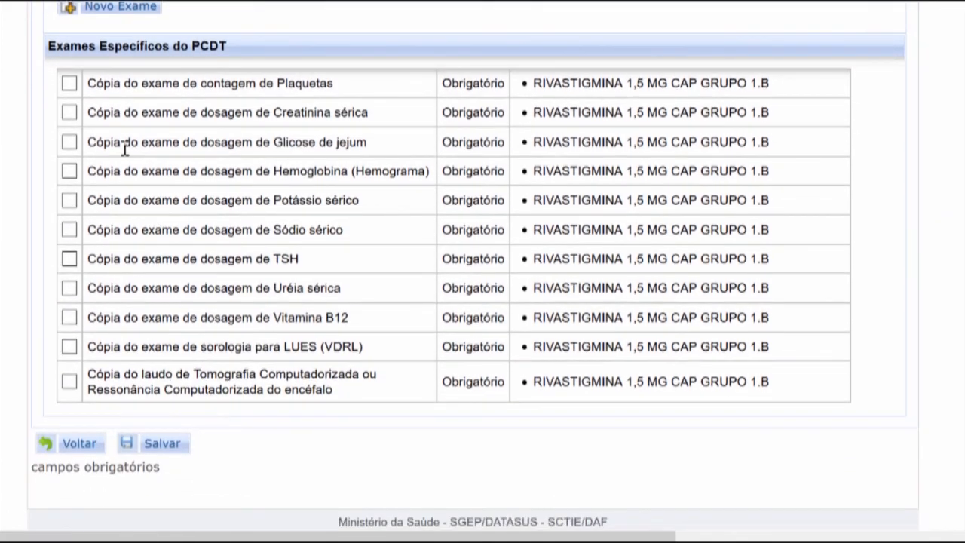
{"action": "left_click", "coordinate": [70, 84]}
{"action": "left_click", "coordinate": [70, 113]}
{"action": "left_click", "coordinate": [70, 142]}
{"action": "left_click", "coordinate": [70, 201]}
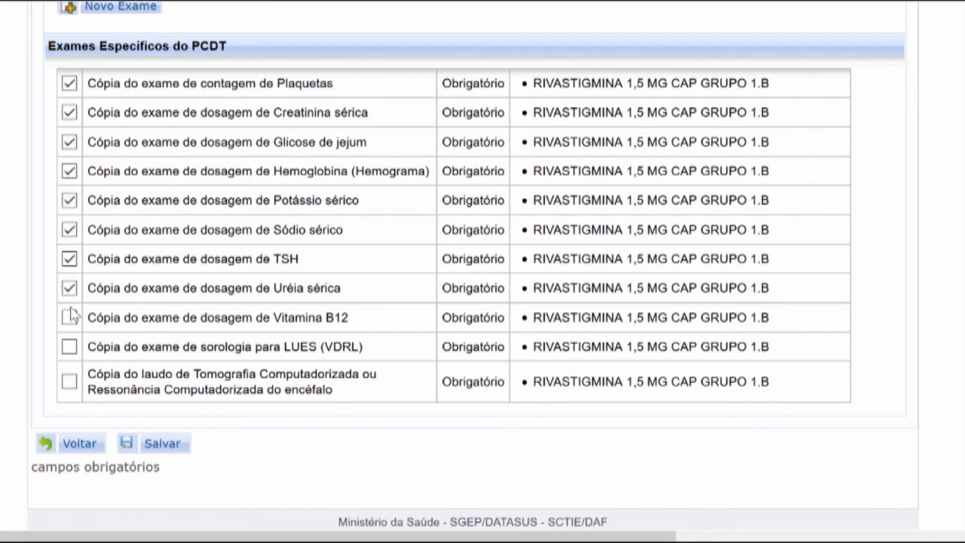
{"action": "left_click", "coordinate": [69, 347]}
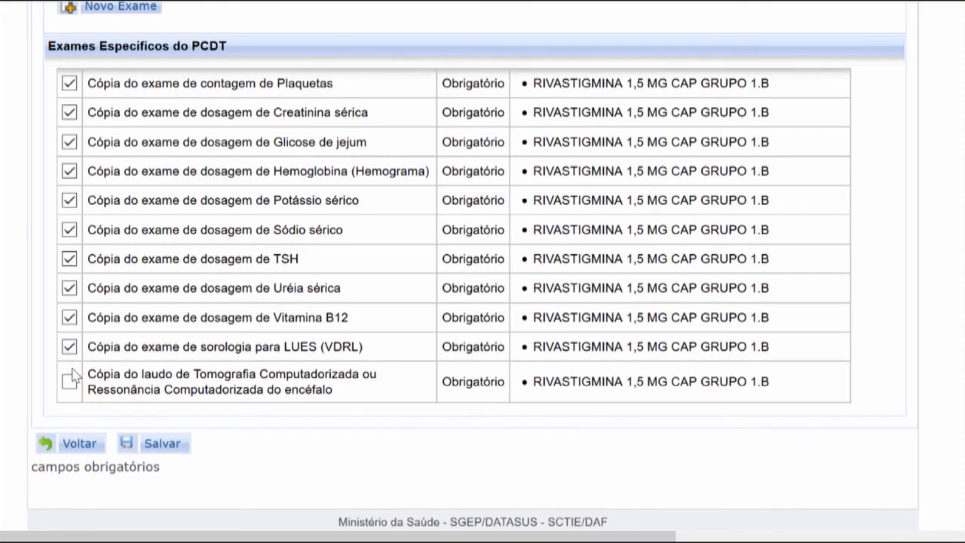
{"action": "scroll", "coordinate": [639, 292], "scroll_direction": "up", "scroll_amount": 10}
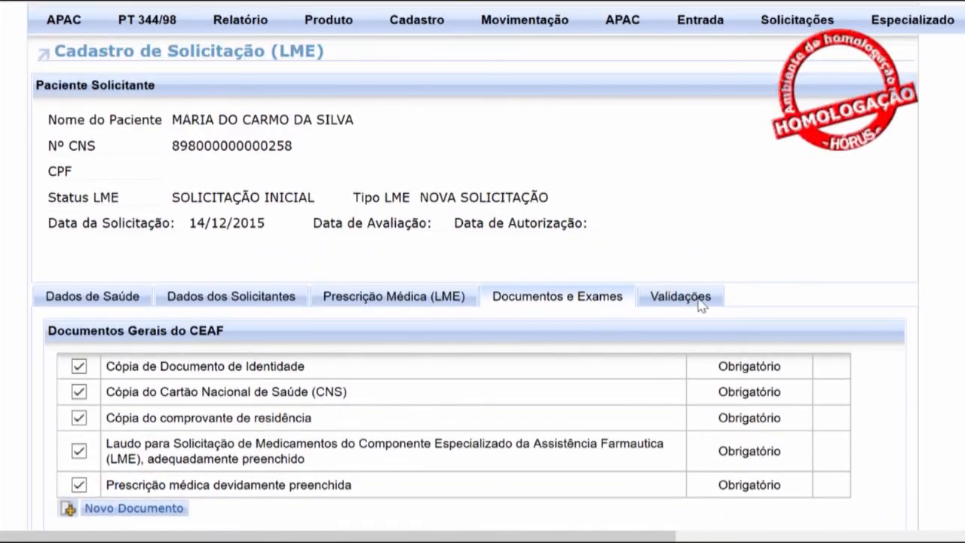
Confirm Validações shows no inconsistencies and submit the LME request for evaluation.
{"action": "left_click", "coordinate": [708, 300]}
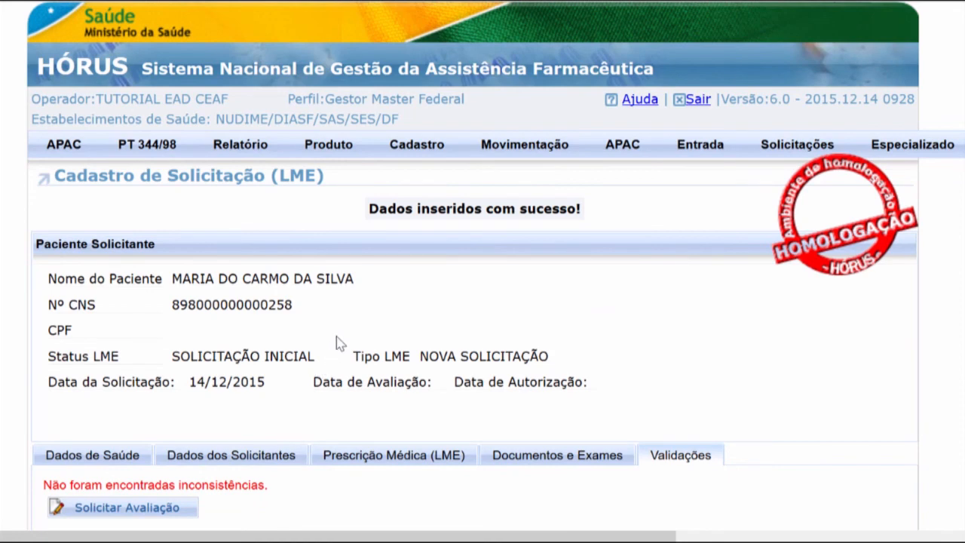
{"action": "scroll", "coordinate": [336, 338], "scroll_direction": "down", "scroll_amount": 3}
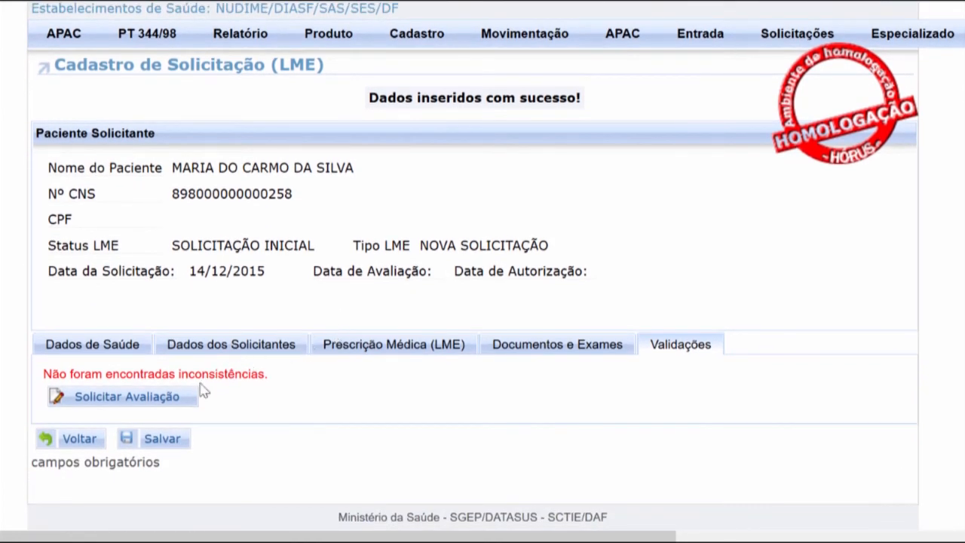
{"action": "left_click", "coordinate": [193, 402]}
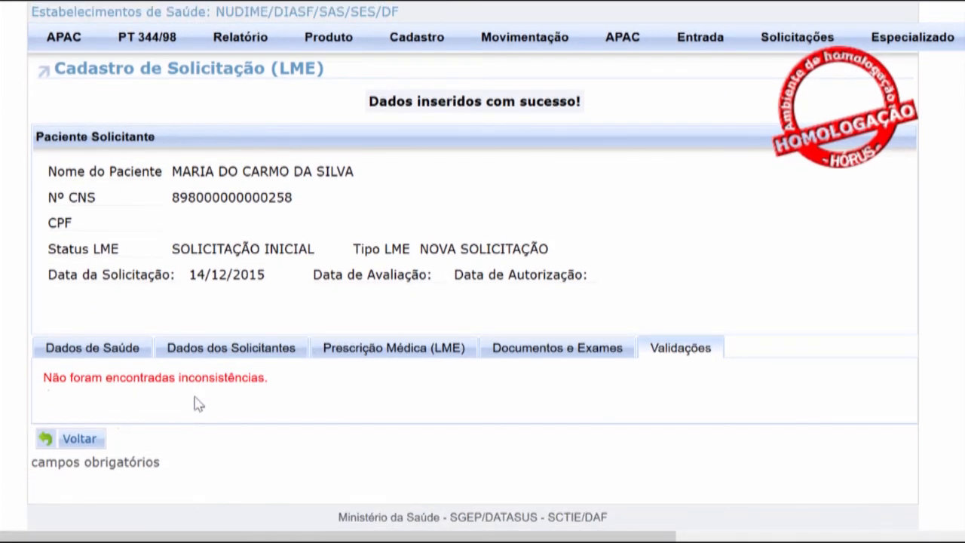